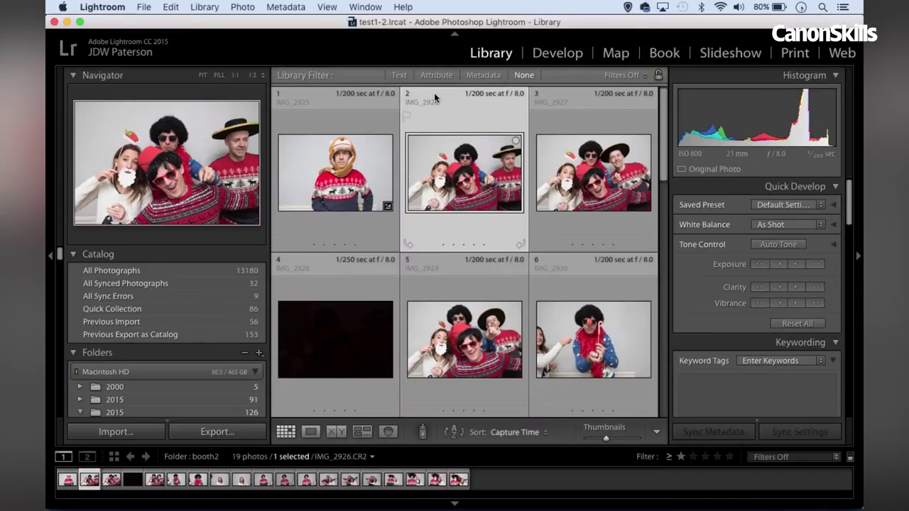
- Switch to the Slideshow module and play a slideshow of the booth2 folder's photos
{"action": "left_click", "coordinate": [732, 54]}
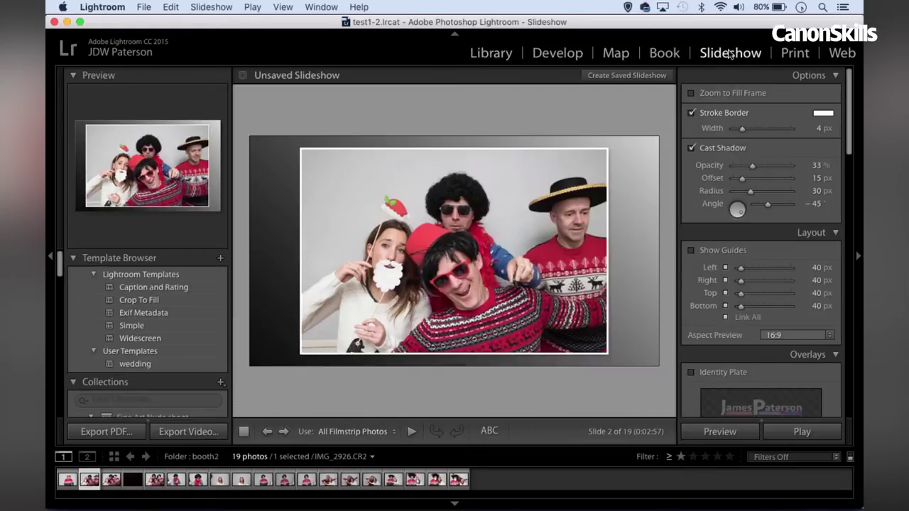
{"action": "left_click", "coordinate": [784, 433]}
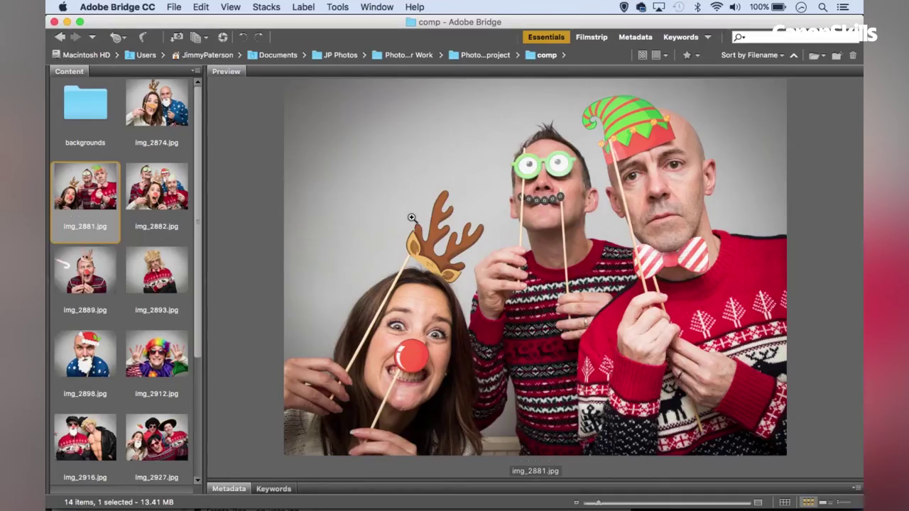
- Look through the party photos in the comp folder and preview the finished composite test1.jpg
{"action": "key", "text": "Down"}
{"action": "key", "text": "Down"}
{"action": "key", "text": "Down"}
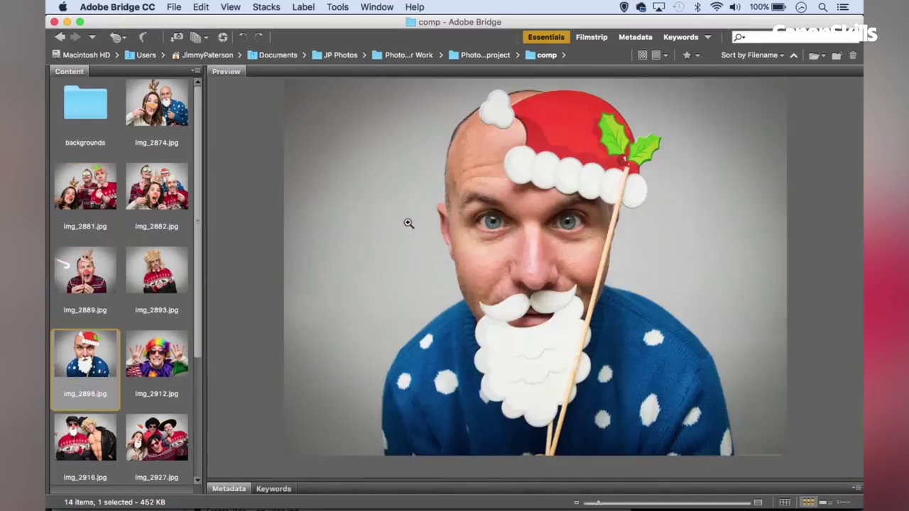
{"action": "key", "text": "Down"}
{"action": "key", "text": "Down"}
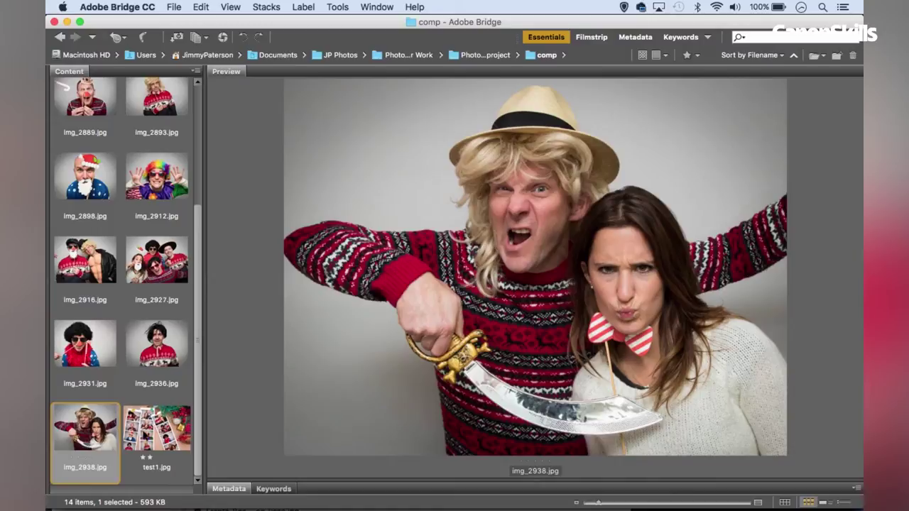
{"action": "left_click", "coordinate": [176, 409]}
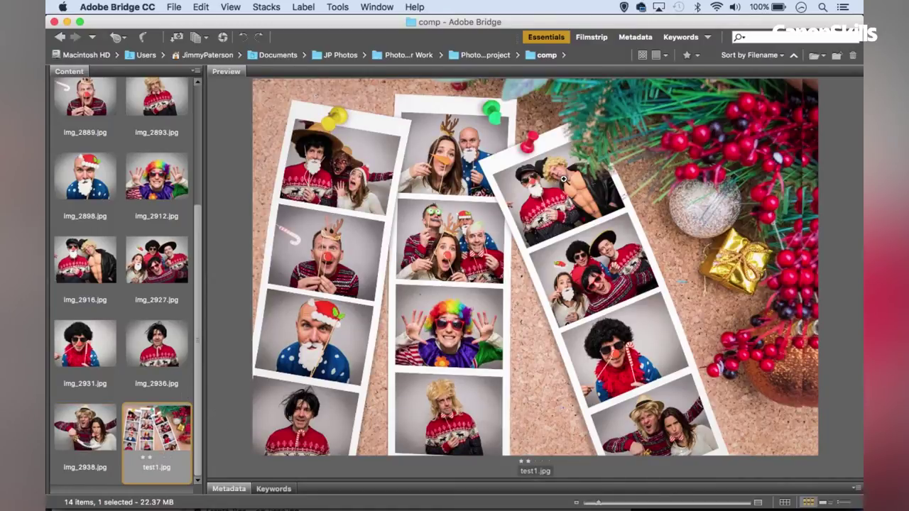
- Switch to Photoshop and create a white RGB document 1150 pixels wide and 3500 pixels high at 300 pixels/inch
{"action": "mouse_move", "coordinate": [342, 499]}
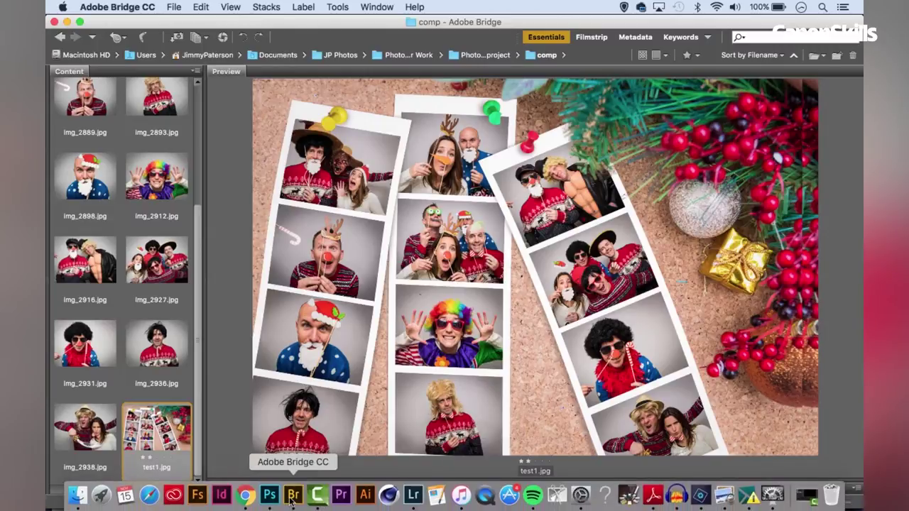
{"action": "left_click", "coordinate": [269, 495]}
{"action": "left_click", "coordinate": [162, 7]}
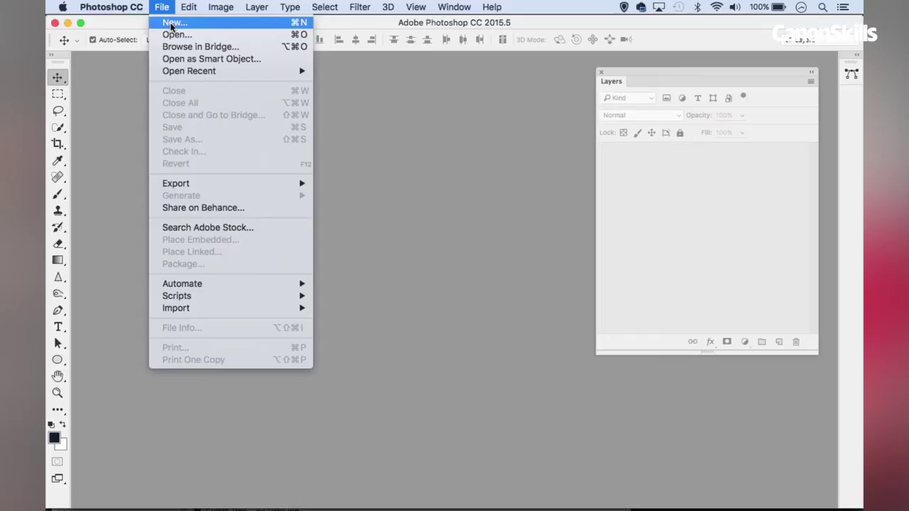
{"action": "left_click", "coordinate": [171, 23]}
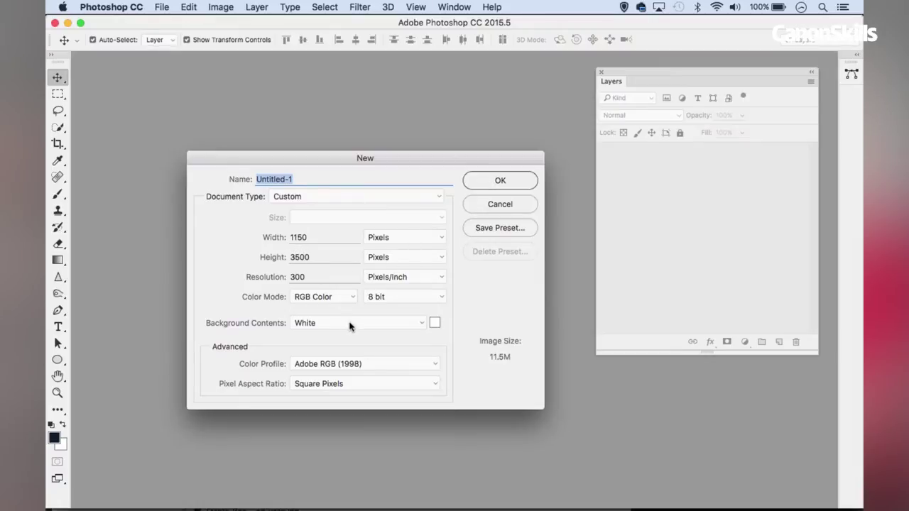
{"action": "left_click", "coordinate": [523, 181]}
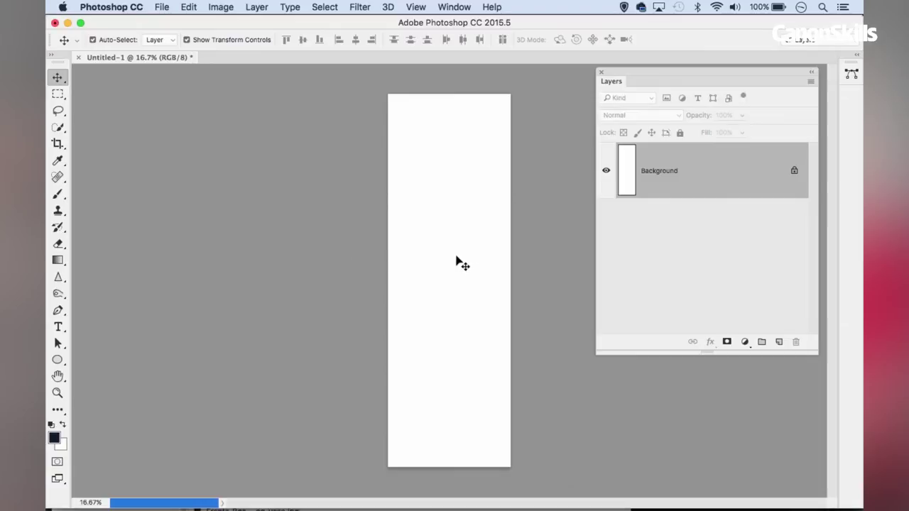
- Switch to Bridge and select the four photos img_2881, img_2889, img_2898 and img_2936 together
{"action": "left_click", "coordinate": [293, 494]}
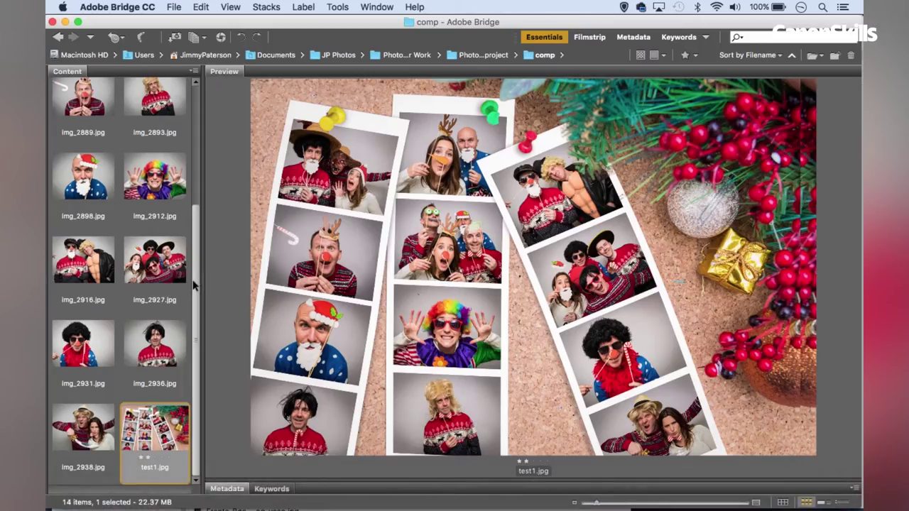
{"action": "left_click_drag", "start_coordinate": [196, 286], "coordinate": [197, 159]}
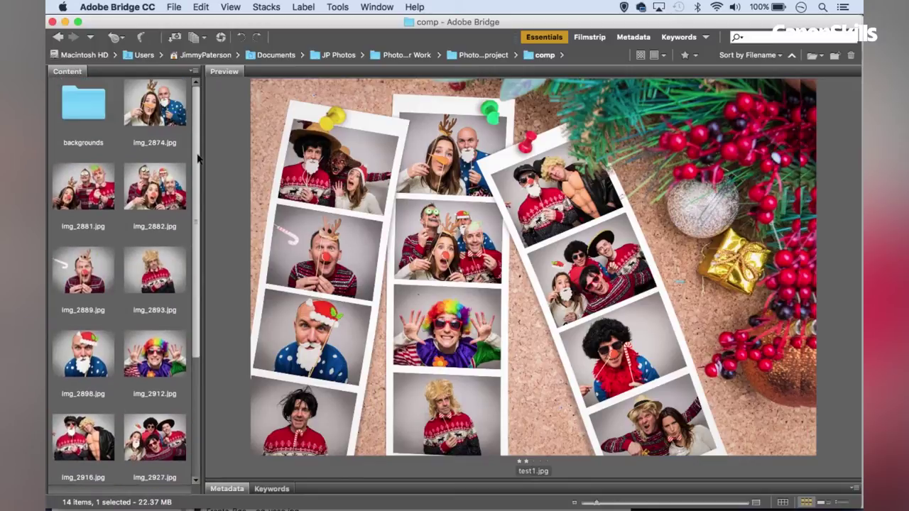
{"action": "left_click", "coordinate": [83, 185]}
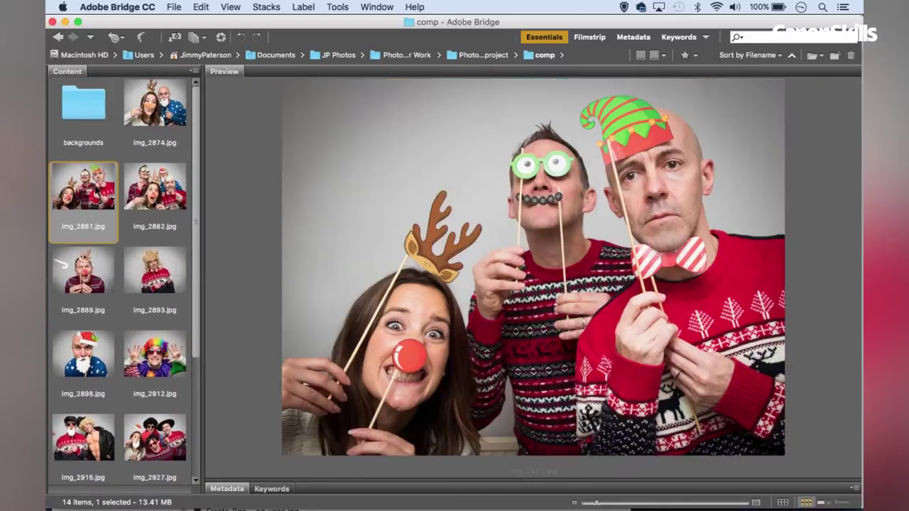
{"action": "scroll", "coordinate": [139, 290], "scroll_direction": "down", "scroll_amount": 2}
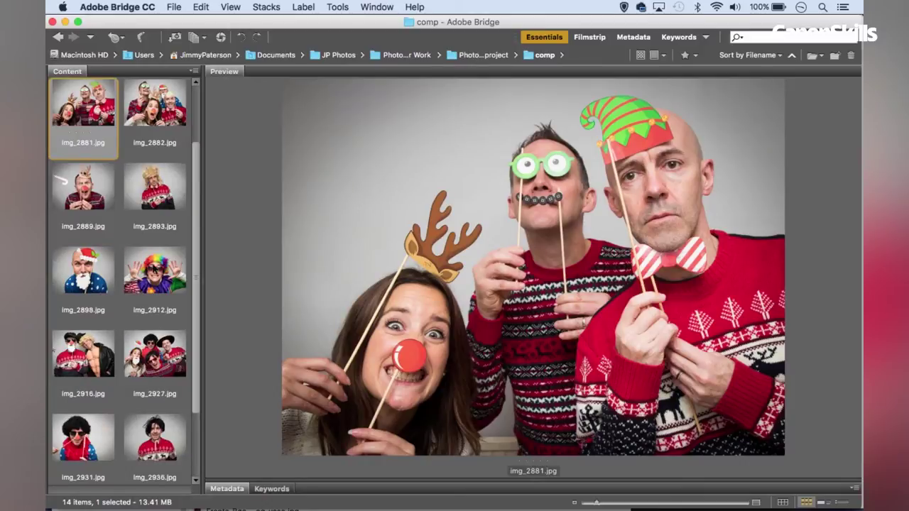
{"action": "left_click", "coordinate": [81, 192], "text": "super"}
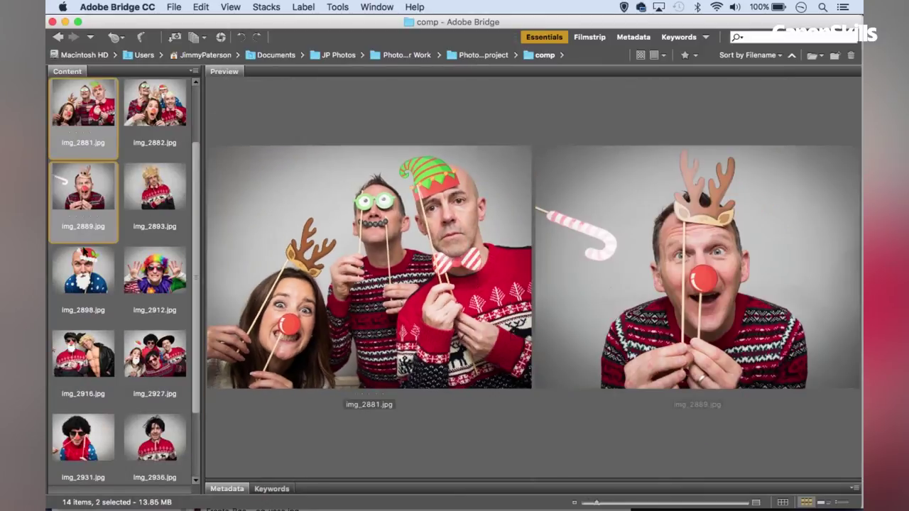
{"action": "left_click", "coordinate": [78, 264], "text": "super"}
{"action": "scroll", "coordinate": [94, 323], "scroll_direction": "down", "scroll_amount": 2}
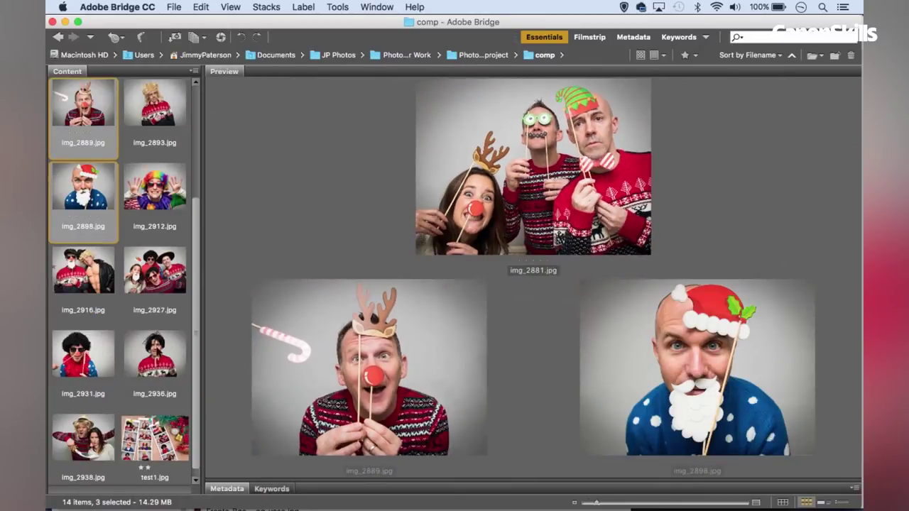
{"action": "left_click", "coordinate": [158, 349], "text": "super"}
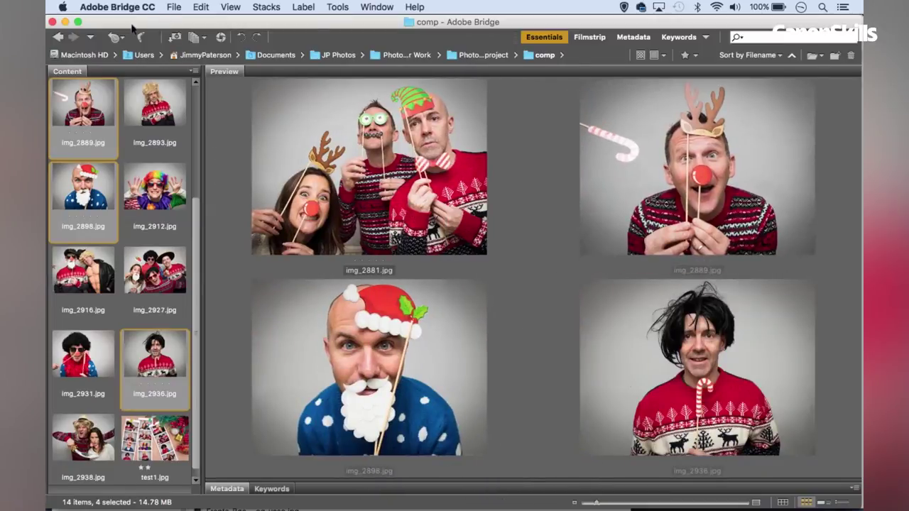
- Place the four selected photos into the blank Photoshop document, with img_2881 scaled down to leave a white margin at the strip's upper end
{"action": "left_click_drag", "start_coordinate": [125, 23], "coordinate": [634, 31]}
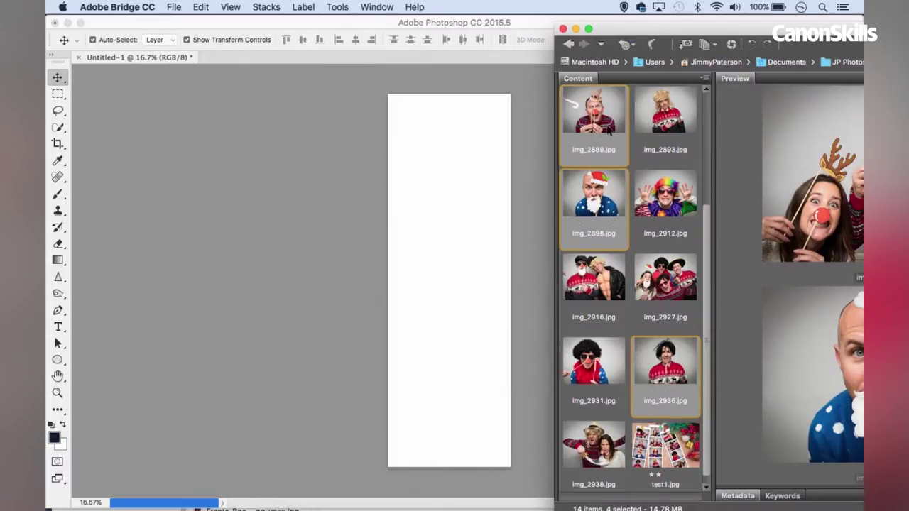
{"action": "left_click_drag", "start_coordinate": [572, 103], "coordinate": [450, 142]}
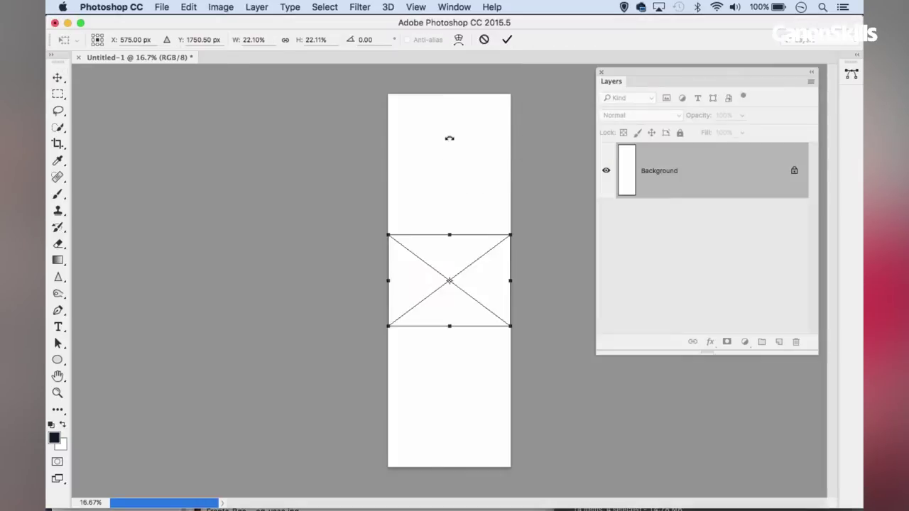
{"action": "left_click_drag", "start_coordinate": [479, 282], "coordinate": [476, 151]}
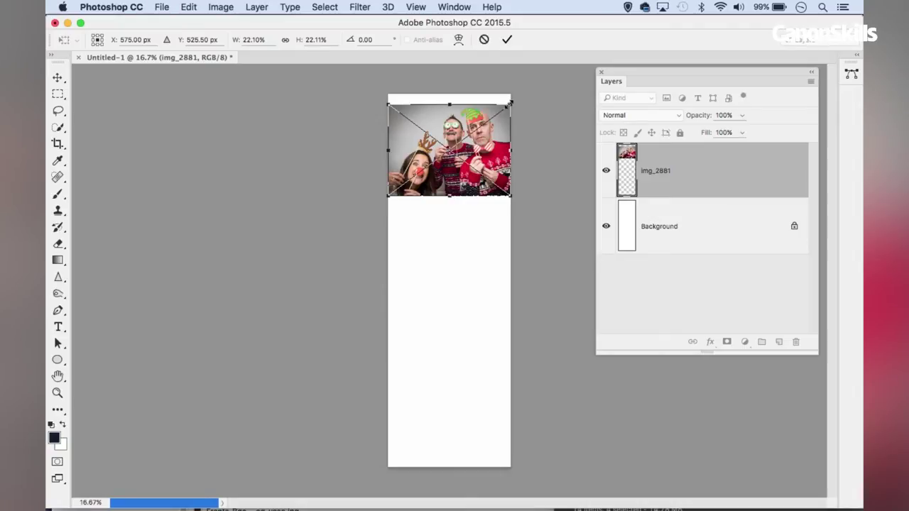
{"action": "left_click_drag", "start_coordinate": [507, 104], "coordinate": [471, 134]}
{"action": "key", "text": "Return"}
- Arrange img_2889, img_2898 and img_2936 in an evenly spaced column below the first photo, and flatten the image
{"action": "left_click_drag", "start_coordinate": [465, 266], "coordinate": [462, 233]}
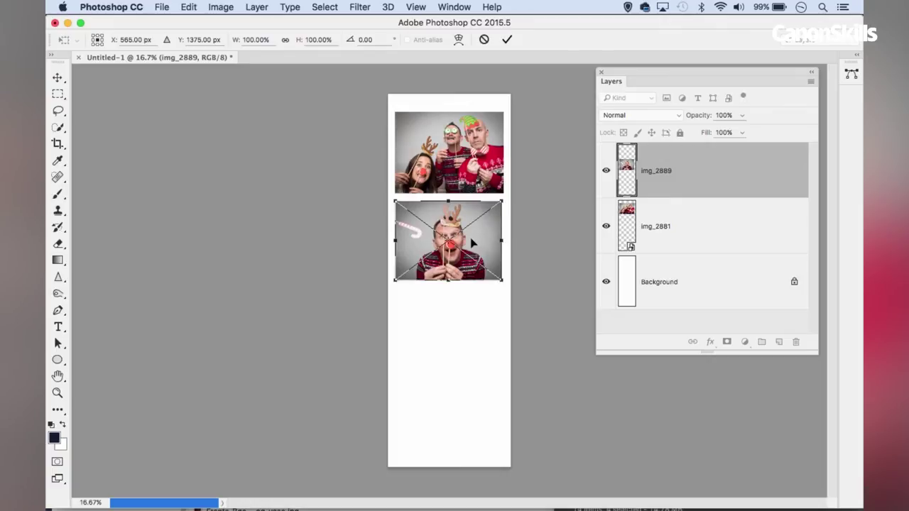
{"action": "key", "text": "Return"}
{"action": "left_click_drag", "start_coordinate": [465, 277], "coordinate": [460, 318]}
{"action": "key", "text": "Return"}
{"action": "left_click_drag", "start_coordinate": [454, 280], "coordinate": [460, 415]}
{"action": "key", "text": "Return"}
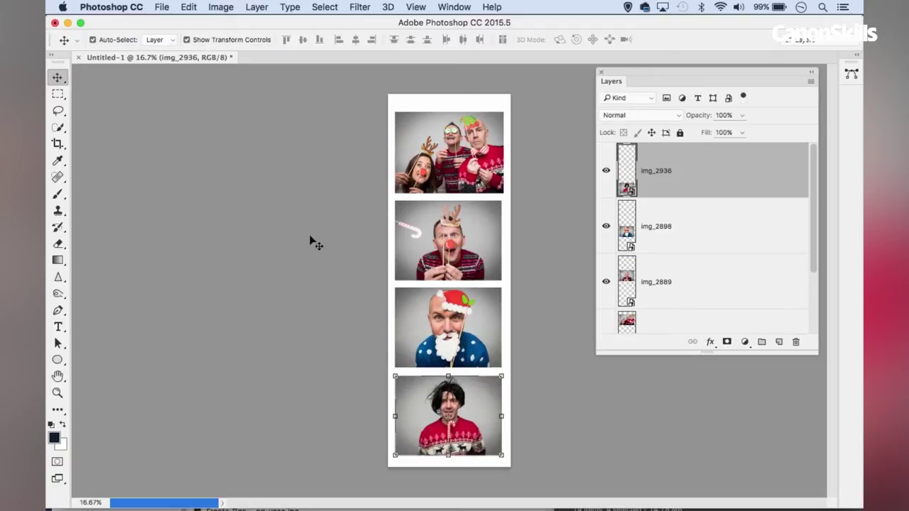
{"action": "left_click", "coordinate": [256, 7]}
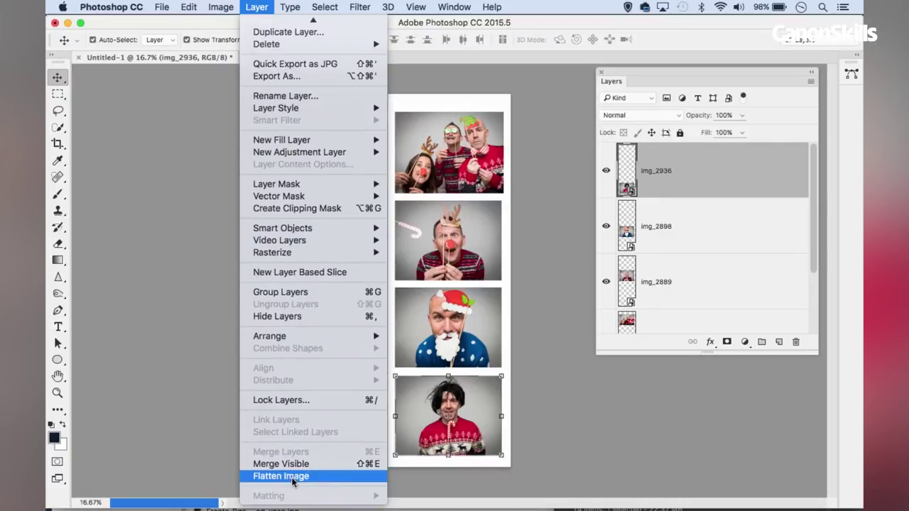
{"action": "left_click", "coordinate": [294, 479]}
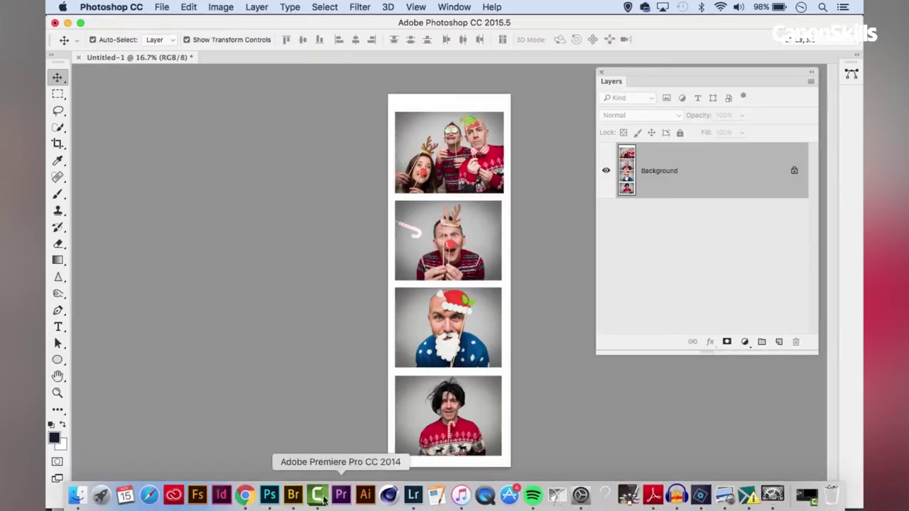
- Switch to Bridge and open background_1.jpg from the backgrounds folder in Photoshop
{"action": "left_click", "coordinate": [290, 493]}
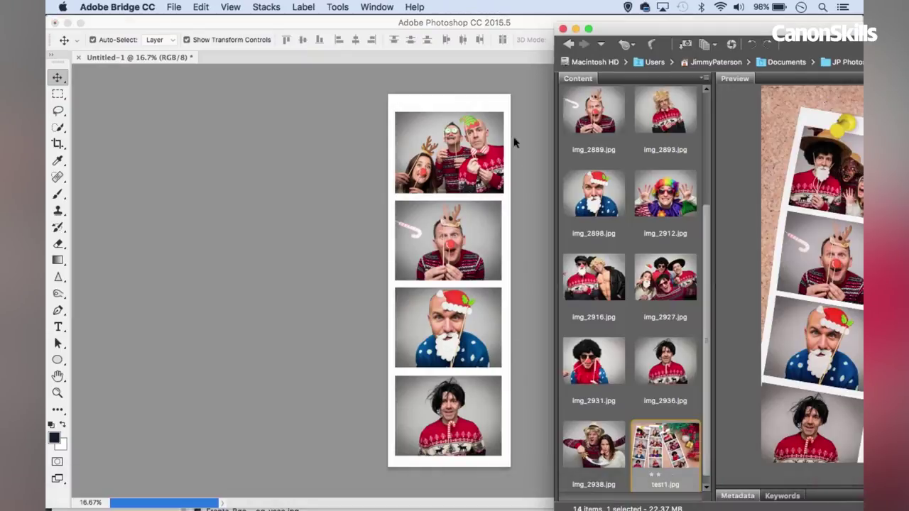
{"action": "double_click", "coordinate": [615, 31]}
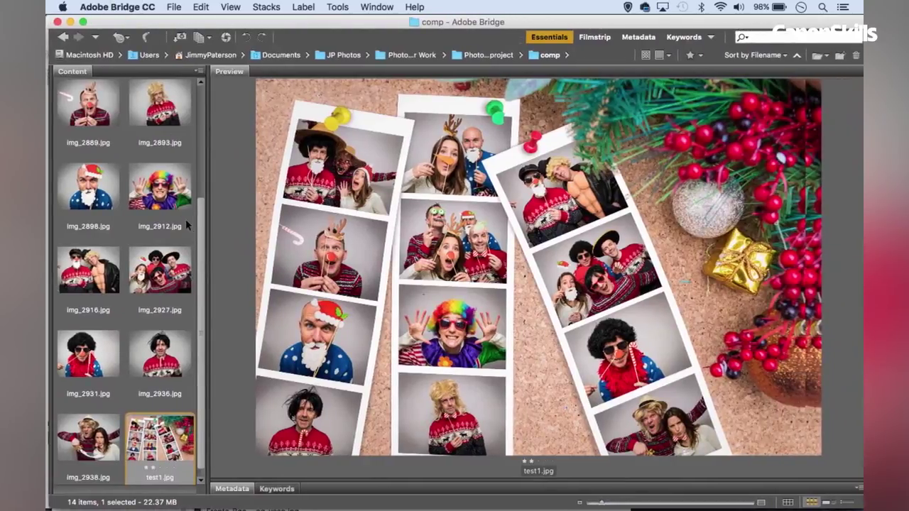
{"action": "scroll", "coordinate": [192, 213], "scroll_direction": "up", "scroll_amount": 5}
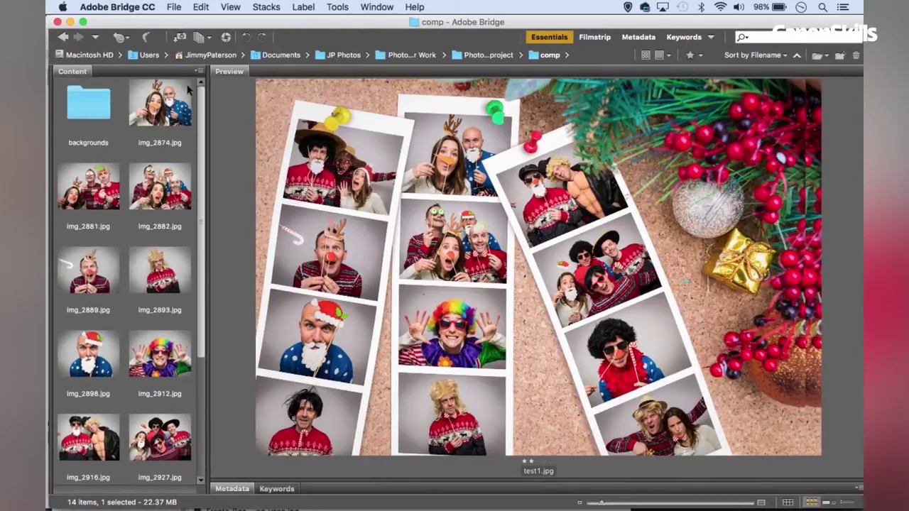
{"action": "double_click", "coordinate": [84, 104]}
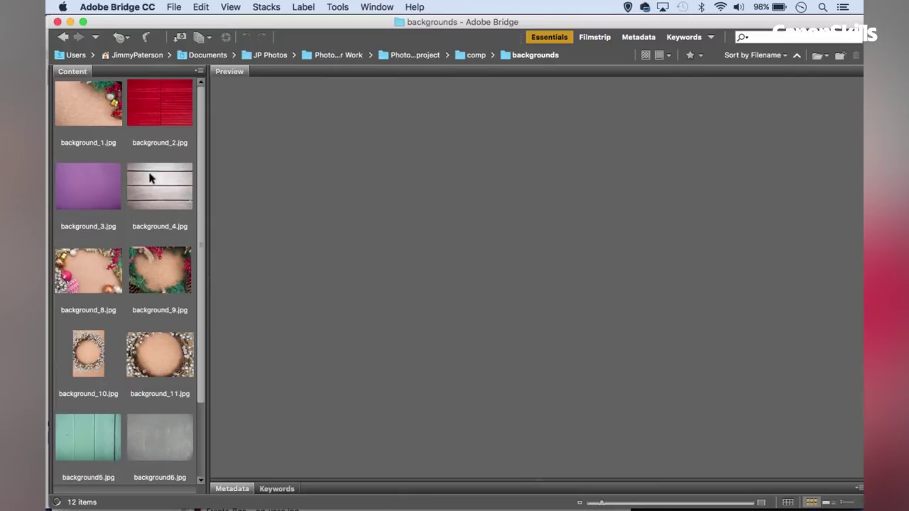
{"action": "left_click_drag", "start_coordinate": [206, 222], "coordinate": [203, 298]}
{"action": "scroll", "coordinate": [203, 299], "scroll_direction": "up", "scroll_amount": 3}
{"action": "left_click", "coordinate": [82, 137]}
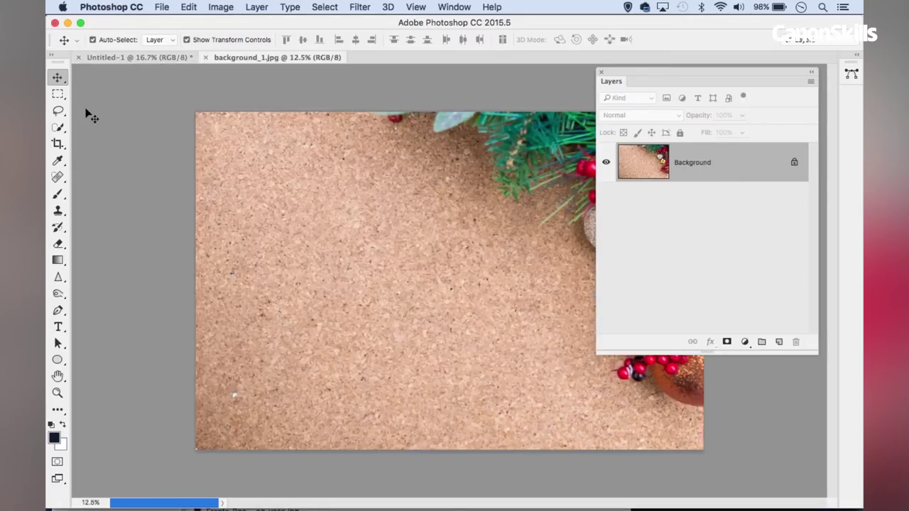
- Copy the flattened photo strip from Untitled-1 into background_1.jpg and position it on the left part of the corkboard
{"action": "left_click", "coordinate": [119, 59]}
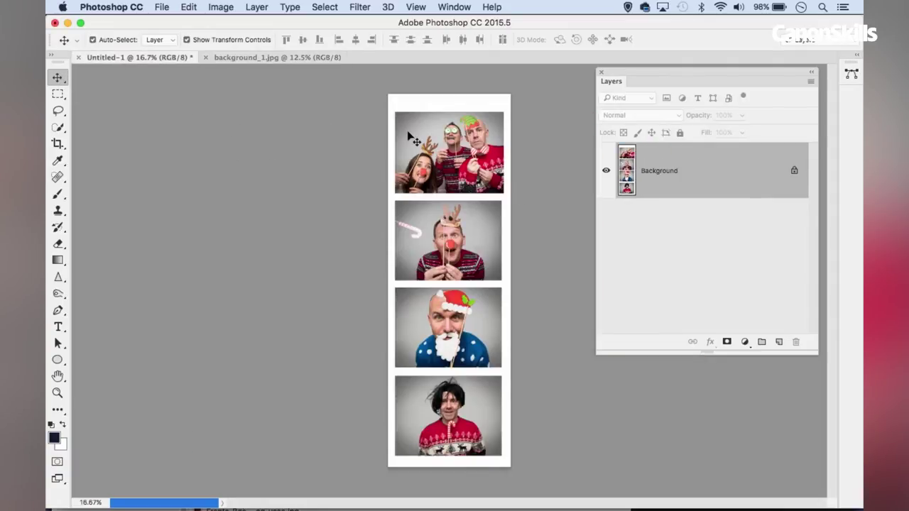
{"action": "left_click_drag", "start_coordinate": [450, 137], "coordinate": [322, 183]}
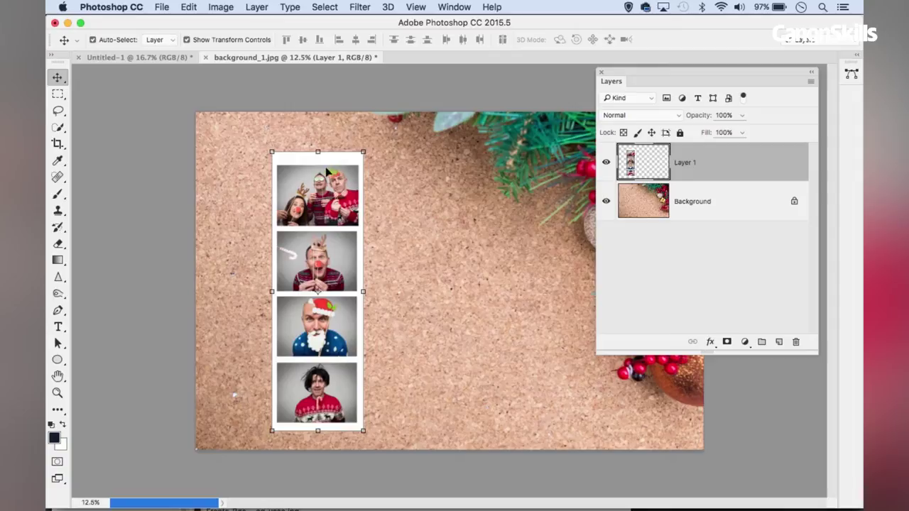
{"action": "left_click_drag", "start_coordinate": [326, 172], "coordinate": [303, 163]}
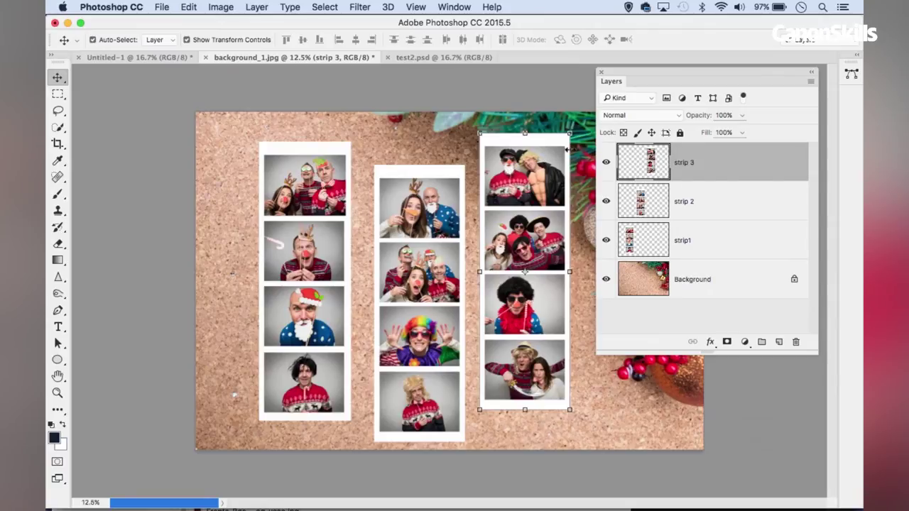
- Add a Drop Shadow layer style to the strip 3 layer, keeping the photo strip visible beside the settings
{"action": "double_click", "coordinate": [722, 166]}
{"action": "left_click_drag", "start_coordinate": [312, 99], "coordinate": [529, 75]}
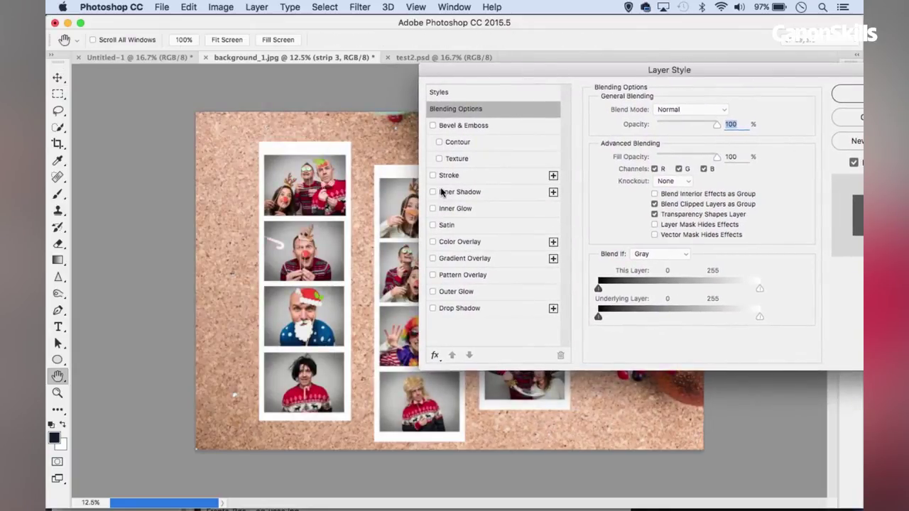
{"action": "left_click", "coordinate": [449, 307]}
{"action": "left_click_drag", "start_coordinate": [625, 68], "coordinate": [195, 78]}
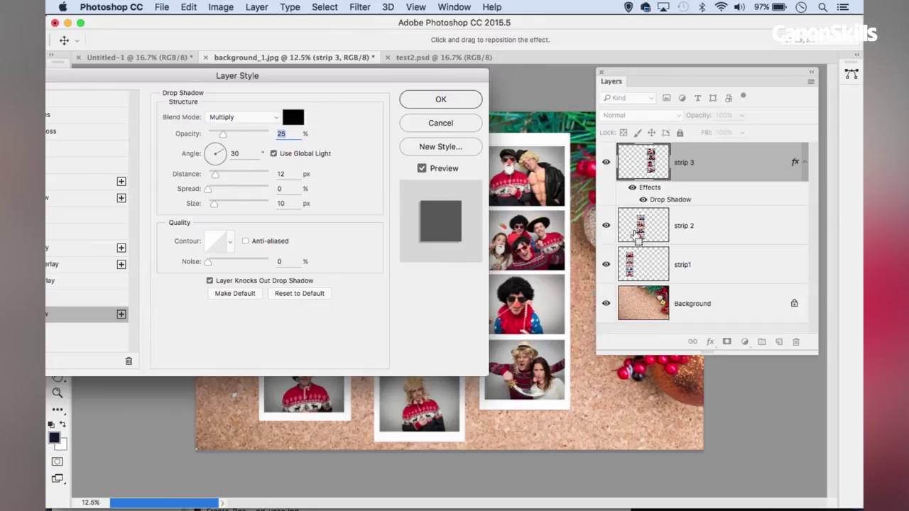
- Offset strip 3's drop shadow down and to the left, at a 51° angle and 42 px distance
{"action": "key", "text": "super+plus"}
{"action": "scroll", "coordinate": [571, 266], "scroll_direction": "down", "scroll_amount": 2}
{"action": "key", "text": "super+plus"}
{"action": "scroll", "coordinate": [539, 355], "scroll_direction": "down", "scroll_amount": 4}
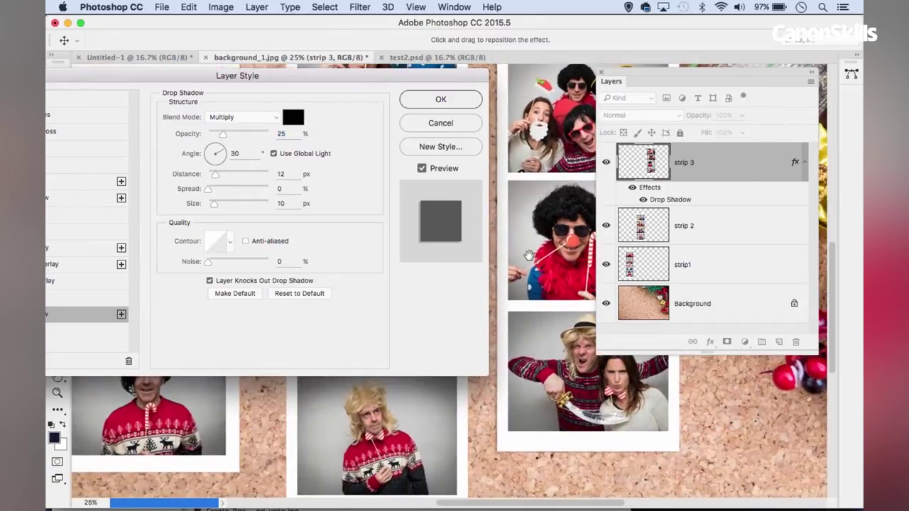
{"action": "left_click_drag", "start_coordinate": [487, 409], "coordinate": [481, 413]}
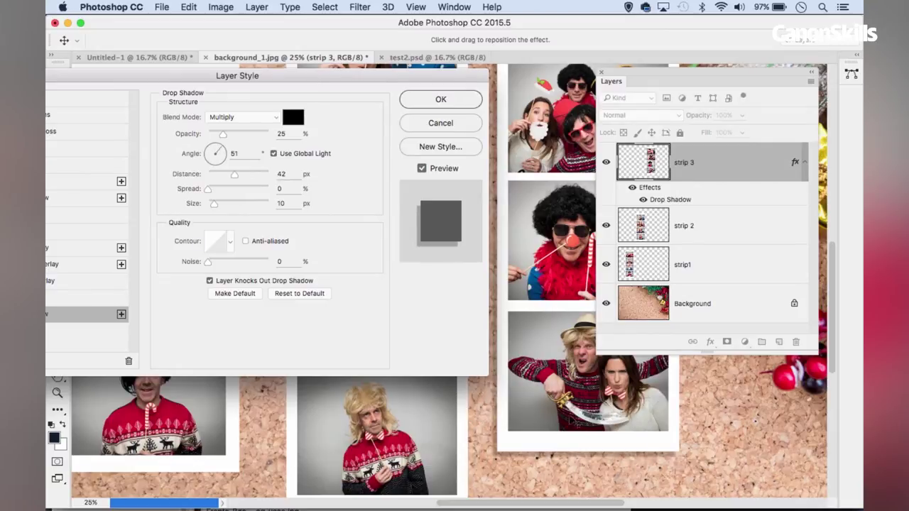
- Refine strip 3's drop shadow to a 49° angle and 32 px distance, and apply the layer style
{"action": "scroll", "coordinate": [709, 408], "scroll_direction": "right", "scroll_amount": 8}
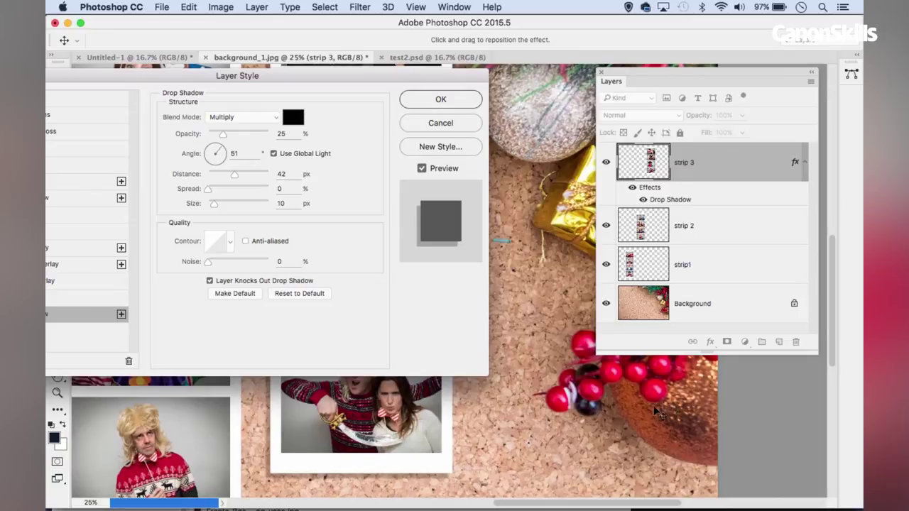
{"action": "scroll", "coordinate": [667, 405], "scroll_direction": "right", "scroll_amount": 3}
{"action": "scroll", "coordinate": [667, 405], "scroll_direction": "down", "scroll_amount": 1}
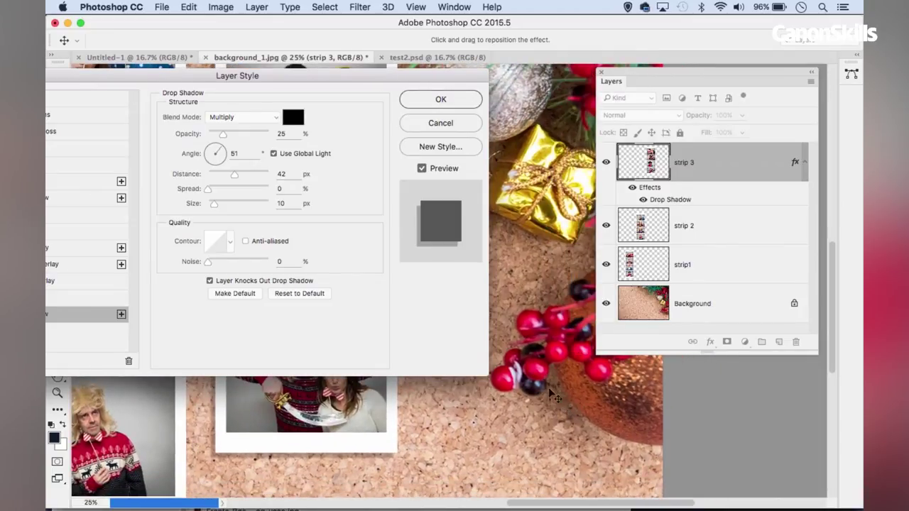
{"action": "scroll", "coordinate": [426, 428], "scroll_direction": "left", "scroll_amount": 5}
{"action": "scroll", "coordinate": [426, 428], "scroll_direction": "down", "scroll_amount": 1}
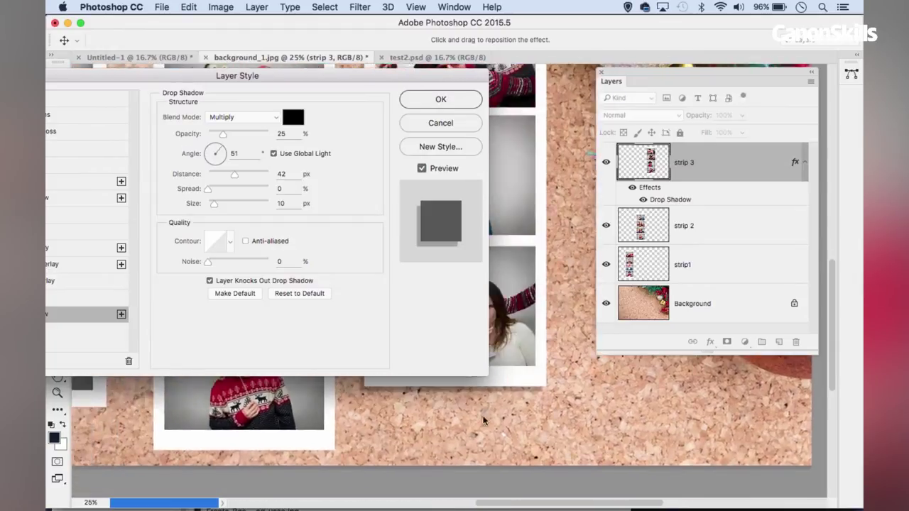
{"action": "left_click_drag", "start_coordinate": [607, 80], "coordinate": [717, 93]}
{"action": "left_click_drag", "start_coordinate": [402, 83], "coordinate": [368, 74]}
{"action": "mouse_move", "coordinate": [487, 330]}
{"action": "left_mouse_down"}
{"action": "mouse_move", "coordinate": [478, 325]}
{"action": "mouse_move", "coordinate": [487, 327]}
{"action": "left_mouse_up"}
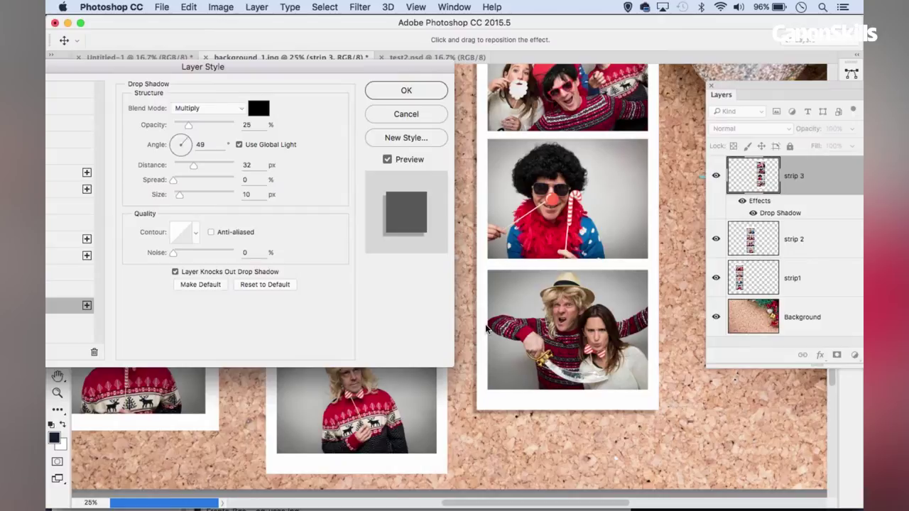
{"action": "left_click", "coordinate": [405, 92]}
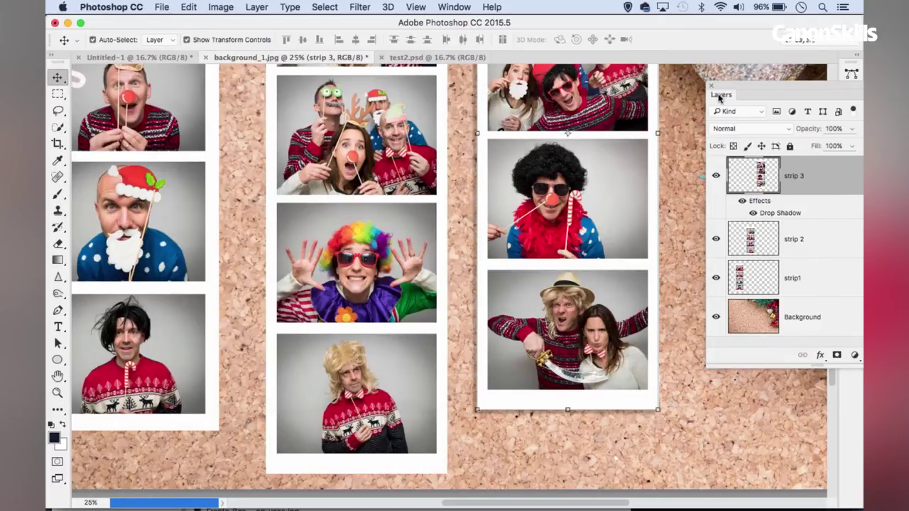
- Copy strip 3's Drop Shadow effect to the strip 2 and strip1 layers and check it on all photo strips
{"action": "left_click_drag", "start_coordinate": [738, 86], "coordinate": [626, 77]}
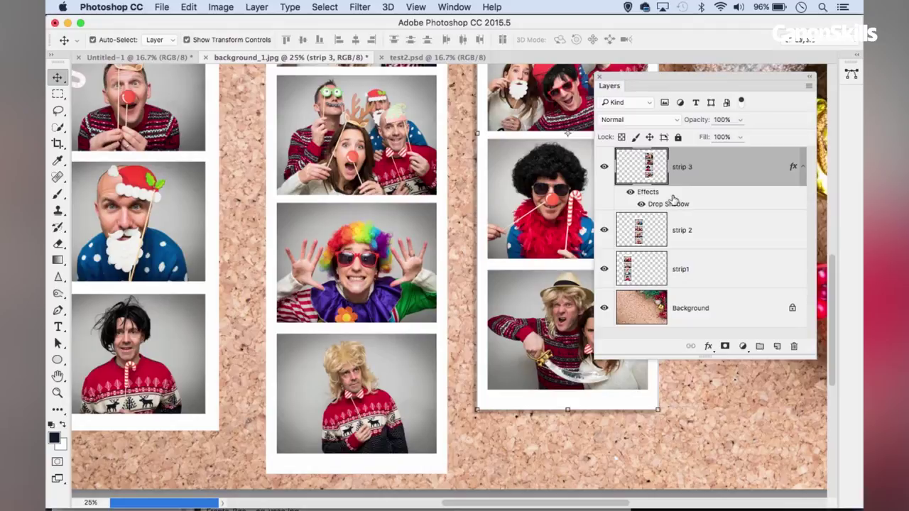
{"action": "left_click_drag", "start_coordinate": [670, 204], "coordinate": [682, 304]}
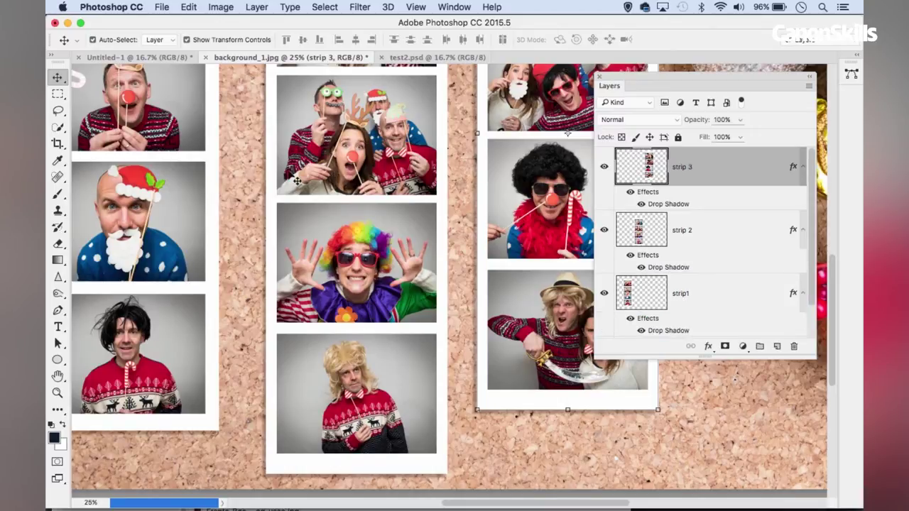
{"action": "scroll", "coordinate": [206, 252], "scroll_direction": "up", "scroll_amount": 5}
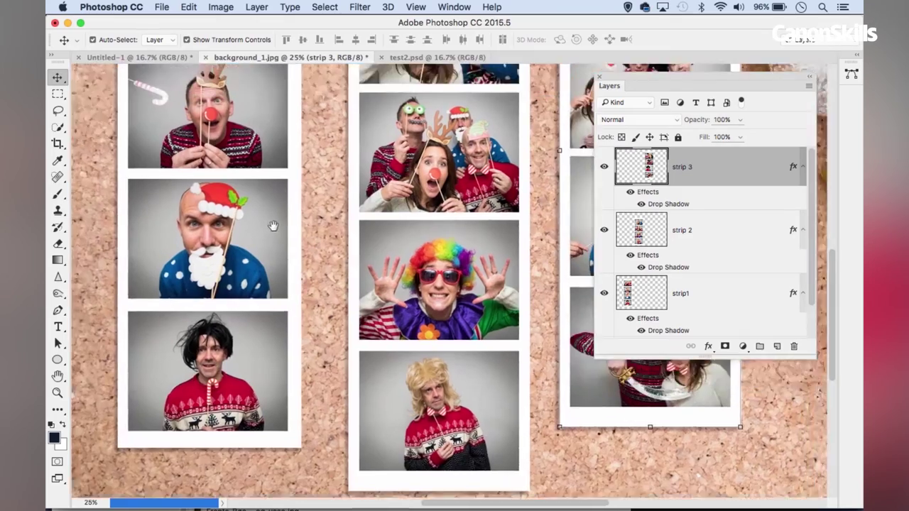
{"action": "scroll", "coordinate": [244, 267], "scroll_direction": "up", "scroll_amount": 5}
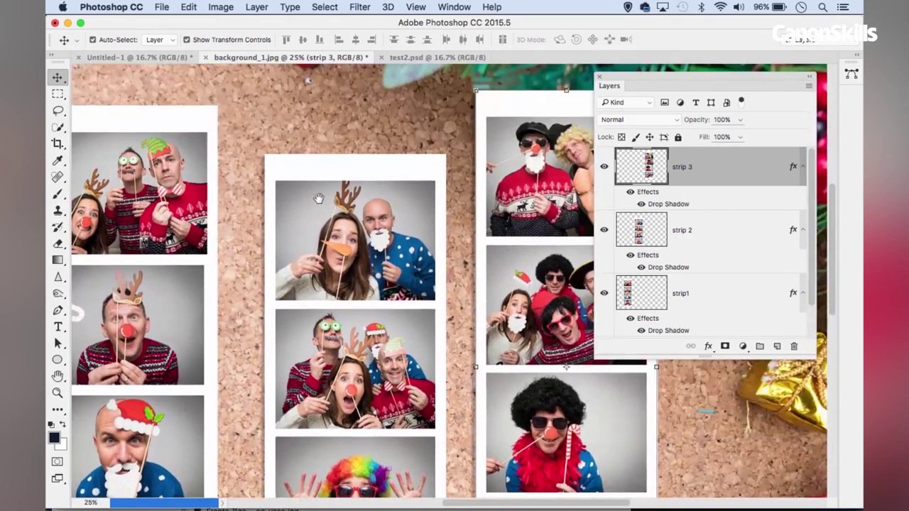
{"action": "scroll", "coordinate": [324, 197], "scroll_direction": "down", "scroll_amount": 5}
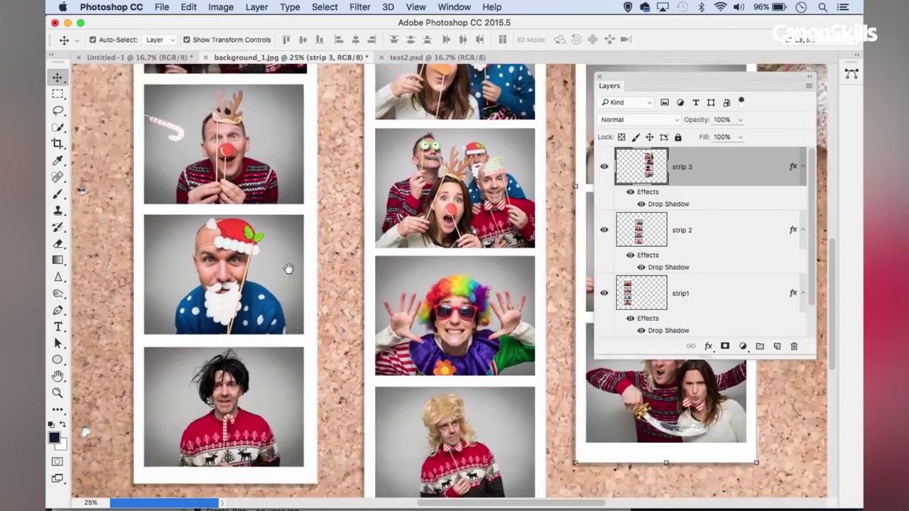
{"action": "scroll", "coordinate": [353, 281], "scroll_direction": "right", "scroll_amount": 2}
{"action": "scroll", "coordinate": [357, 291], "scroll_direction": "down", "scroll_amount": 3}
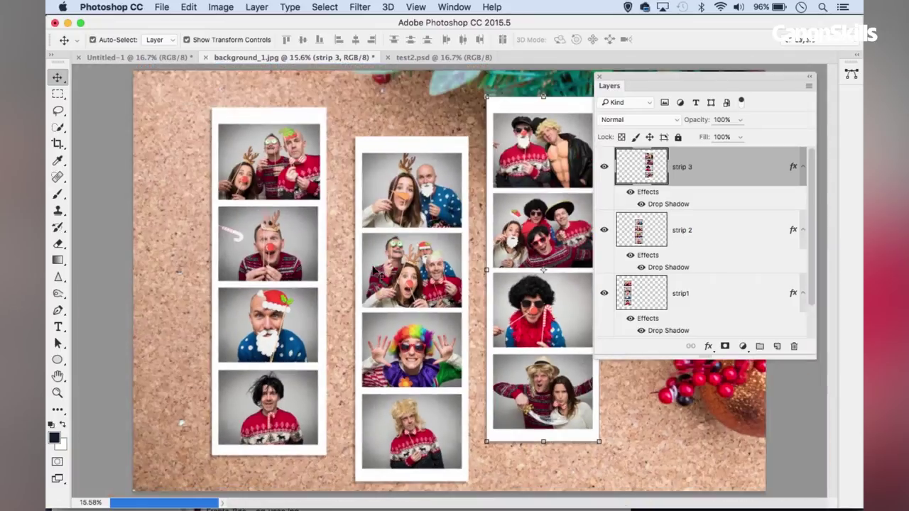
- Apply the Shear distortion filter to the strip1 layer, bending the photo strip into a gentle S-curve with Wrap Around
{"action": "left_click", "coordinate": [704, 296]}
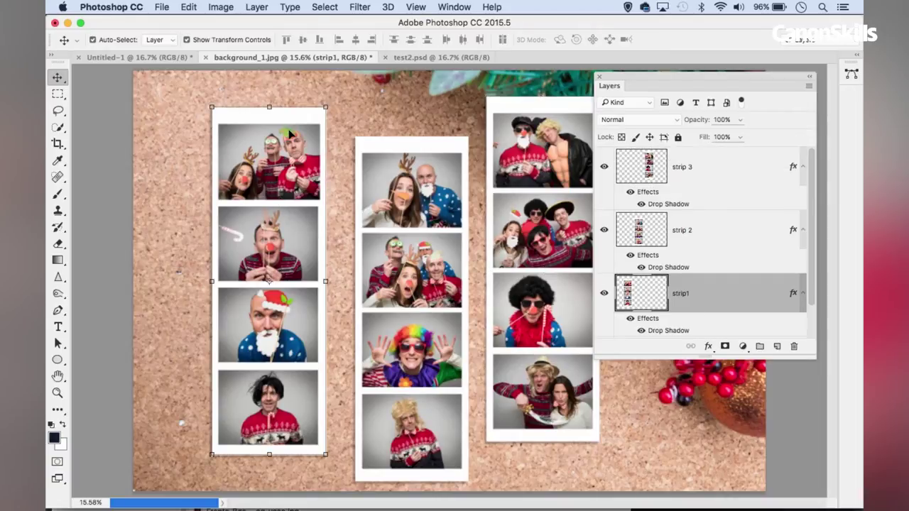
{"action": "left_click", "coordinate": [360, 8]}
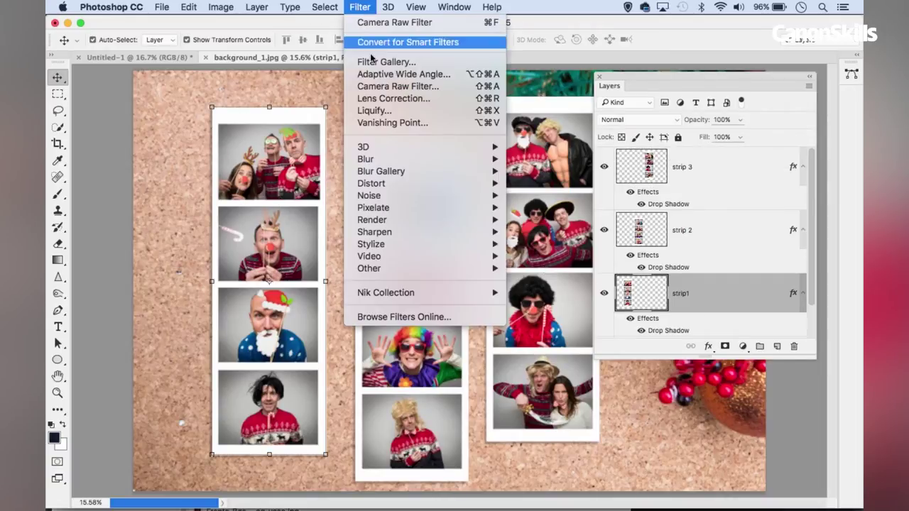
{"action": "mouse_move", "coordinate": [409, 186]}
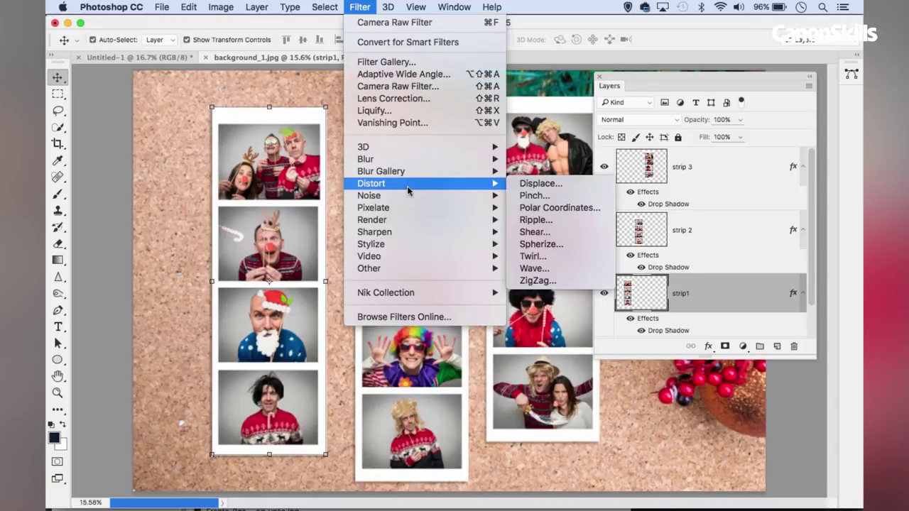
{"action": "left_click", "coordinate": [534, 232]}
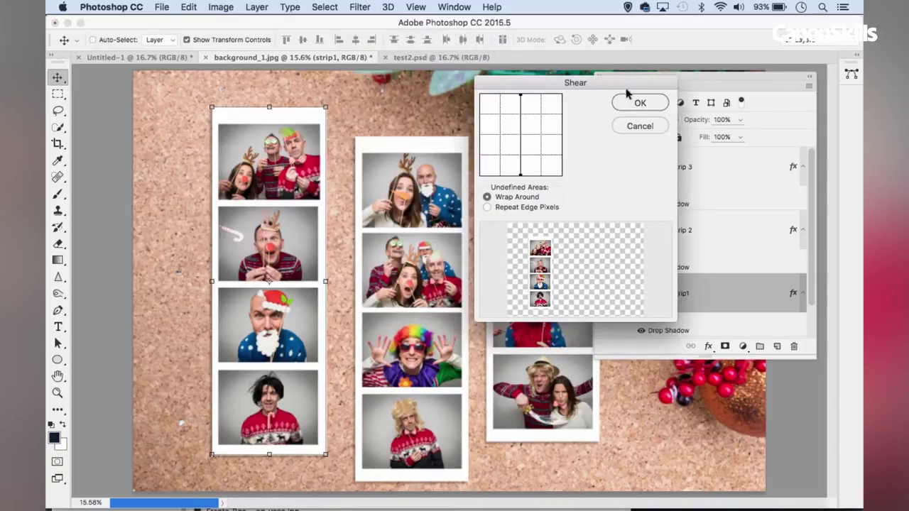
{"action": "left_click_drag", "start_coordinate": [626, 84], "coordinate": [599, 82]}
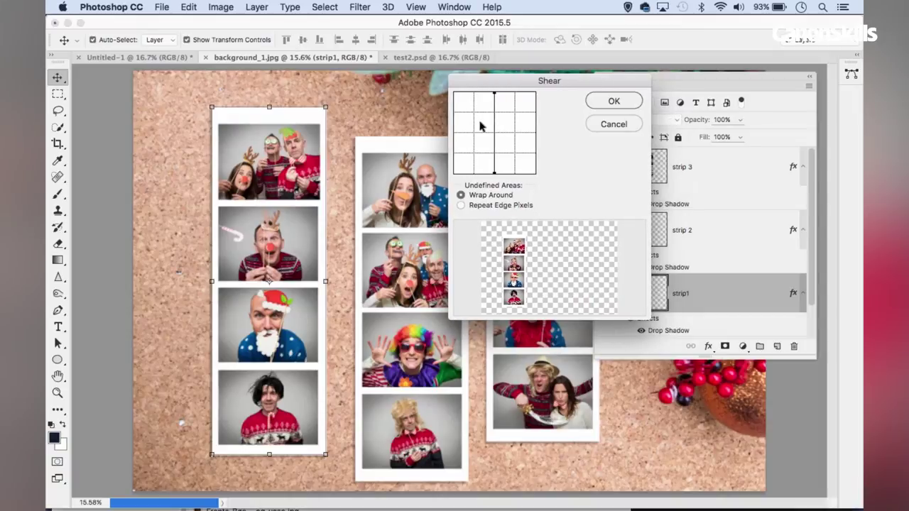
{"action": "mouse_move", "coordinate": [495, 118]}
{"action": "left_mouse_down"}
{"action": "mouse_move", "coordinate": [480, 115]}
{"action": "mouse_move", "coordinate": [519, 121]}
{"action": "mouse_move", "coordinate": [484, 118]}
{"action": "left_mouse_up"}
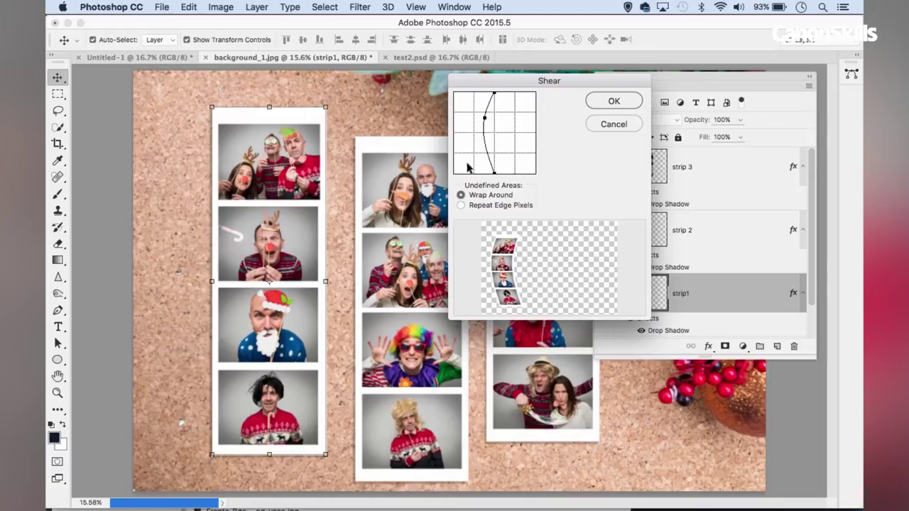
{"action": "left_click_drag", "start_coordinate": [485, 151], "coordinate": [496, 120]}
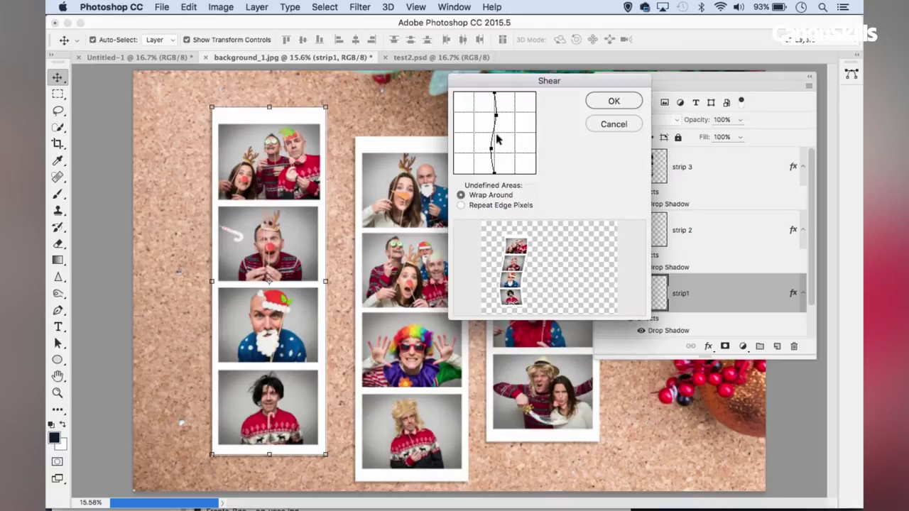
{"action": "left_click_drag", "start_coordinate": [491, 151], "coordinate": [496, 175]}
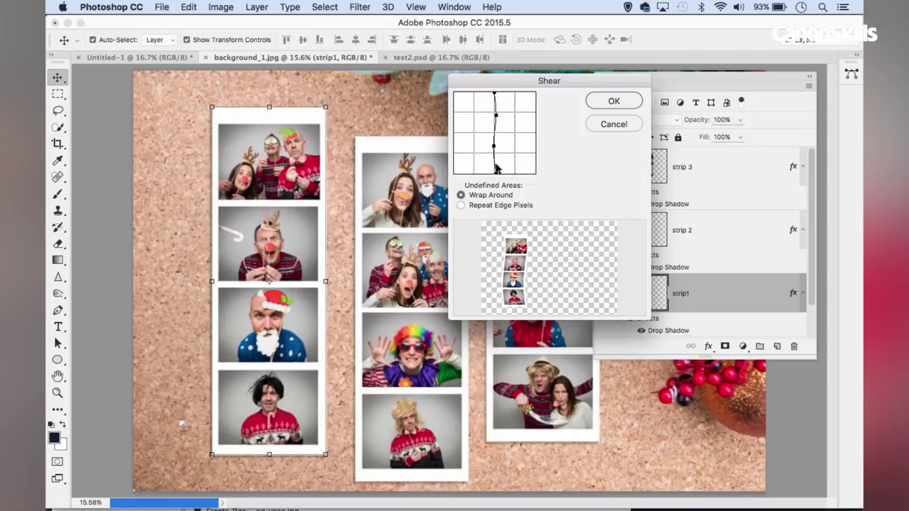
{"action": "left_click_drag", "start_coordinate": [496, 119], "coordinate": [495, 119]}
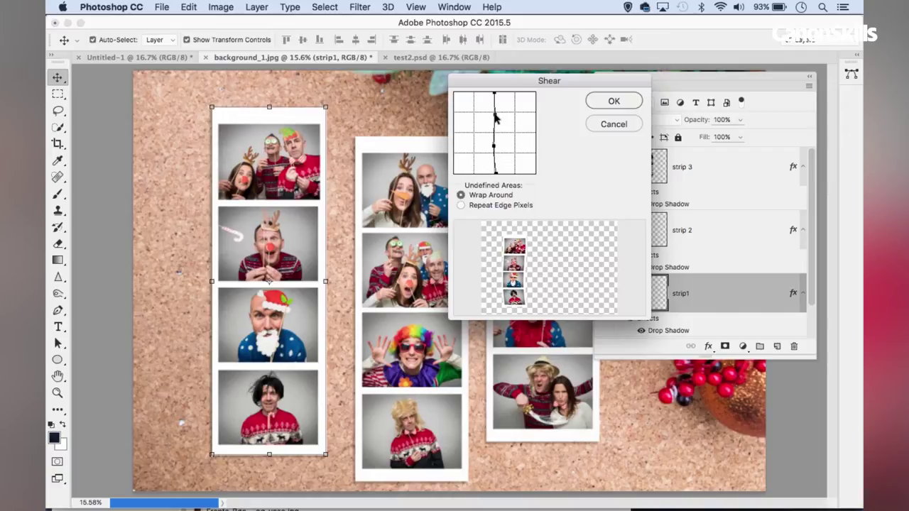
{"action": "left_click", "coordinate": [615, 108]}
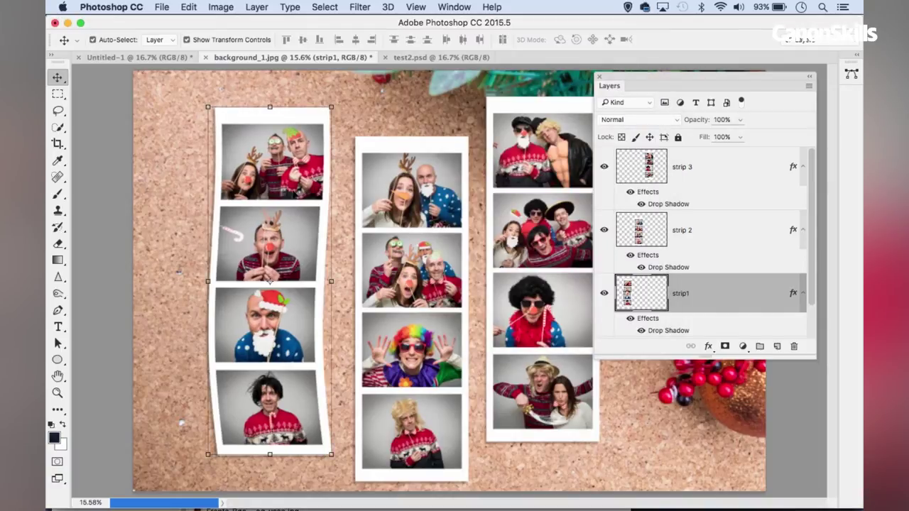
- Rotate strip1 about 6.76° counterclockwise and shift it slightly down and to the left on the corkboard
{"action": "left_click", "coordinate": [206, 105]}
{"action": "left_click_drag", "start_coordinate": [204, 91], "coordinate": [183, 99]}
{"action": "left_click_drag", "start_coordinate": [285, 199], "coordinate": [270, 213]}
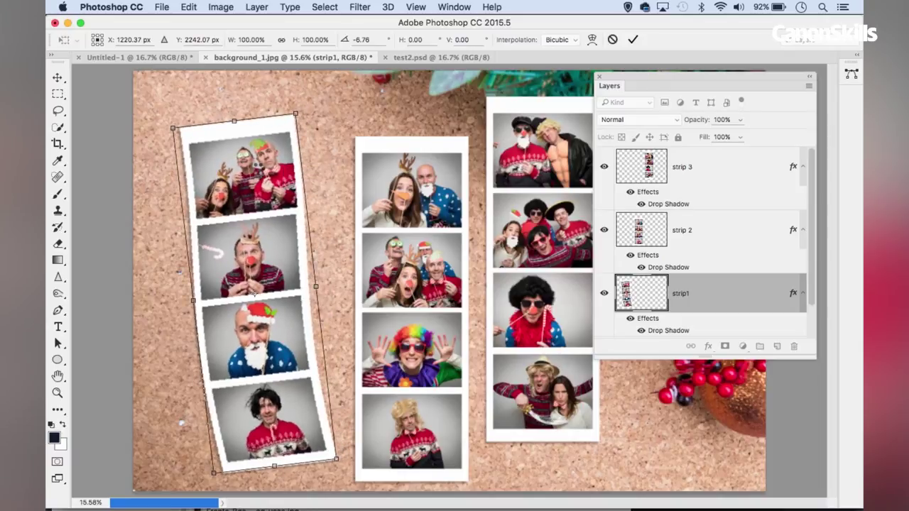
{"action": "key", "text": "Return"}
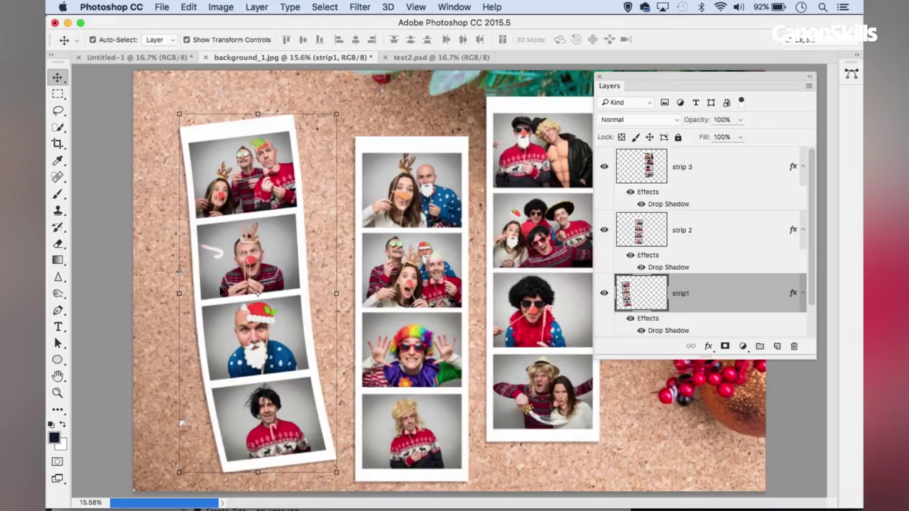
- Convert strip1's drop shadow effect into a separate layer and enlarge the layer list to show all layers
{"action": "right_click", "coordinate": [683, 332]}
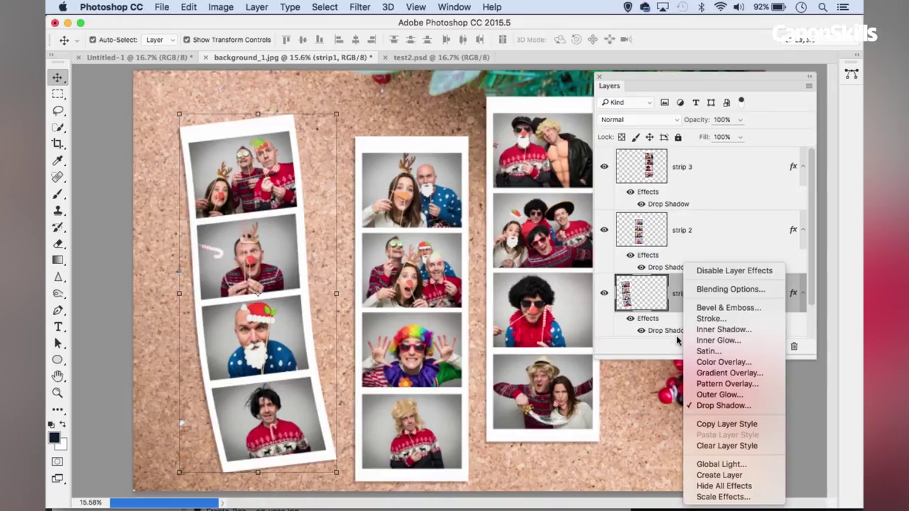
{"action": "left_click", "coordinate": [727, 475]}
{"action": "left_click", "coordinate": [531, 197]}
{"action": "left_click_drag", "start_coordinate": [810, 353], "coordinate": [808, 433]}
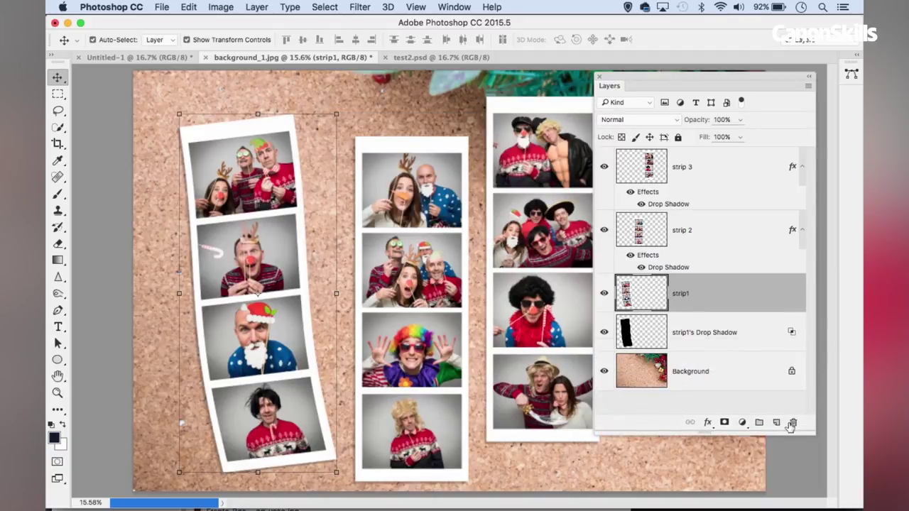
- Rotate strip1's Drop Shadow layer about 1.52° clockwise and shift it slightly left so the shadow spreads at the strip's lower end
{"action": "left_click", "coordinate": [694, 329]}
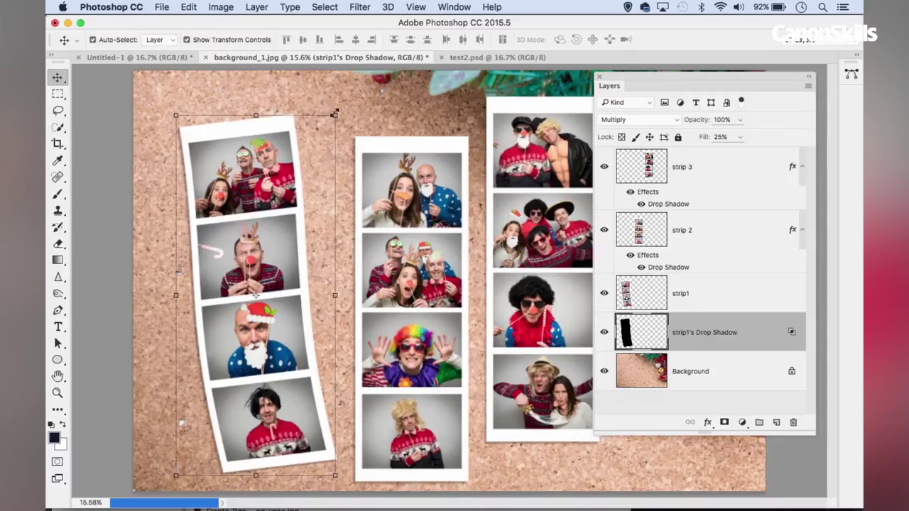
{"action": "left_click", "coordinate": [334, 113]}
{"action": "left_click_drag", "start_coordinate": [326, 102], "coordinate": [371, 92]}
{"action": "mouse_move", "coordinate": [287, 221]}
{"action": "left_mouse_down"}
{"action": "mouse_move", "coordinate": [261, 217]}
{"action": "mouse_move", "coordinate": [278, 221]}
{"action": "left_mouse_up"}
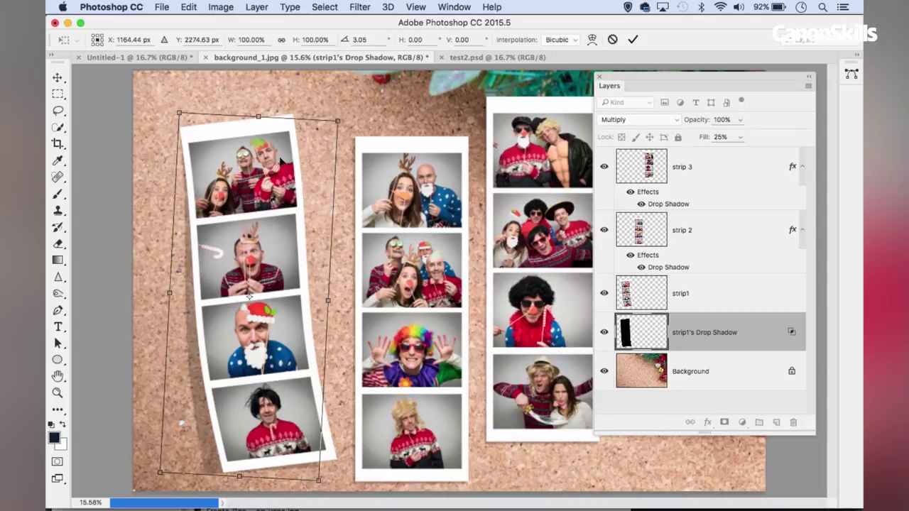
{"action": "left_click_drag", "start_coordinate": [311, 103], "coordinate": [280, 145]}
{"action": "left_click_drag", "start_coordinate": [298, 105], "coordinate": [302, 106]}
{"action": "left_click_drag", "start_coordinate": [278, 162], "coordinate": [274, 164]}
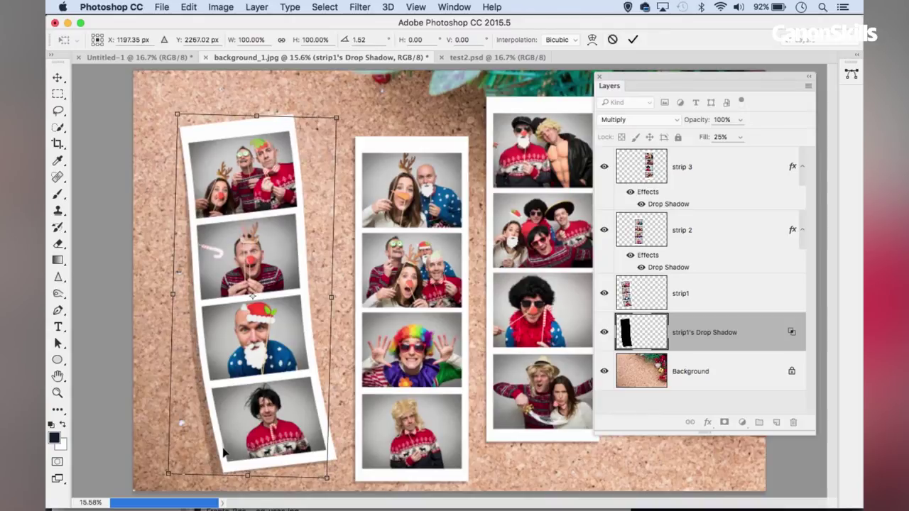
{"action": "key", "text": "Return"}
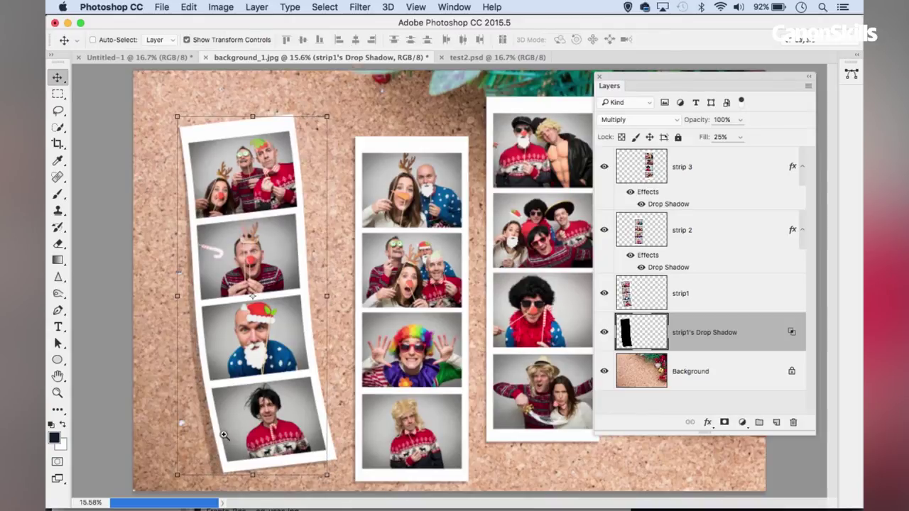
{"action": "scroll", "coordinate": [227, 434], "scroll_direction": "up", "scroll_amount": 5}
{"action": "left_click_drag", "start_coordinate": [256, 370], "coordinate": [288, 256]}
{"action": "left_click_drag", "start_coordinate": [241, 351], "coordinate": [239, 351]}
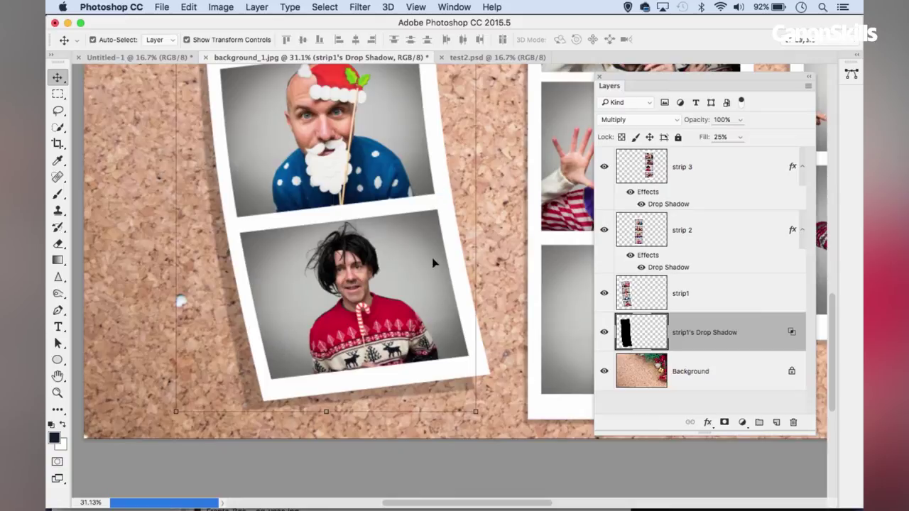
{"action": "key", "text": "super+0"}
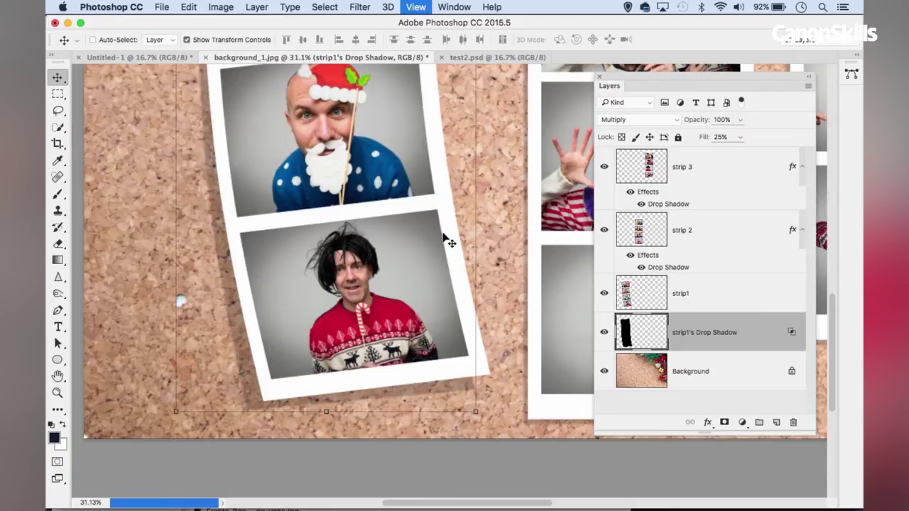
{"action": "left_click", "coordinate": [150, 142]}
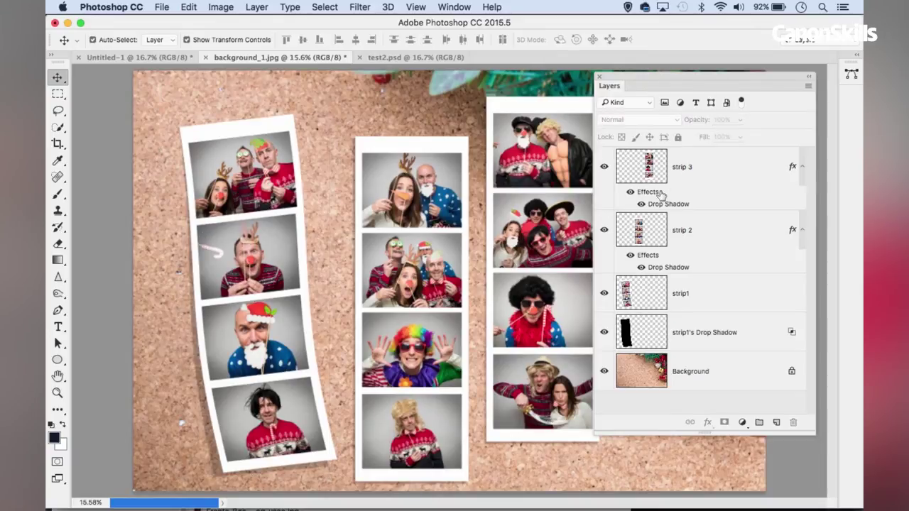
- Apply the Shear distortion filter to the strip 2 layer, giving the photo strip a slight curve with Wrap Around
{"action": "left_click", "coordinate": [653, 233]}
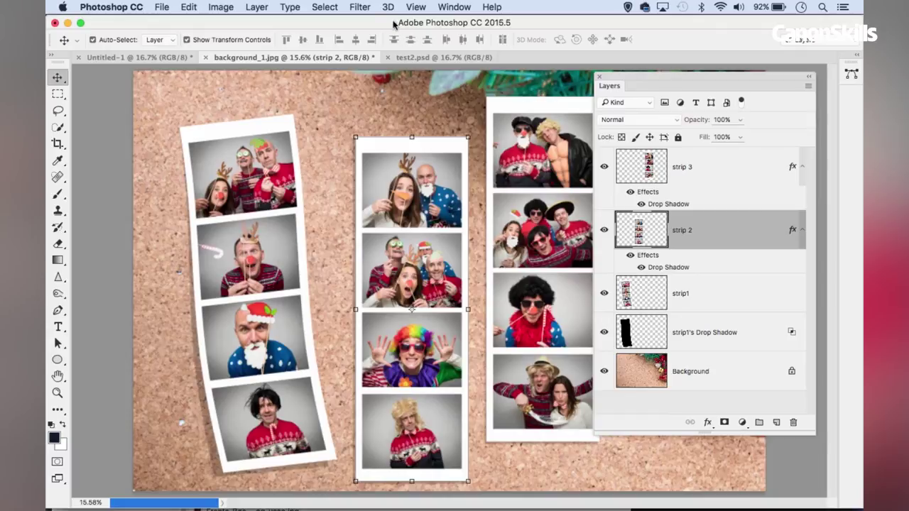
{"action": "left_click", "coordinate": [359, 7]}
{"action": "mouse_move", "coordinate": [383, 199]}
{"action": "mouse_move", "coordinate": [399, 186]}
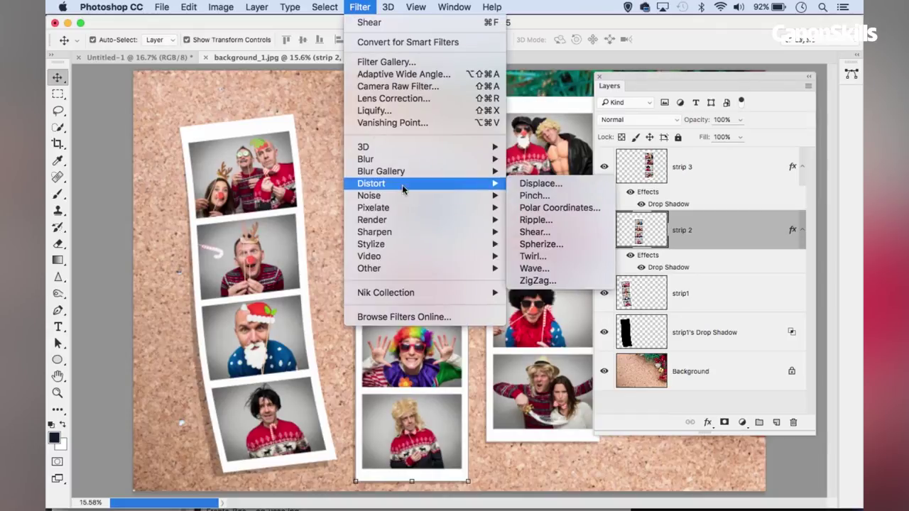
{"action": "left_click", "coordinate": [531, 228]}
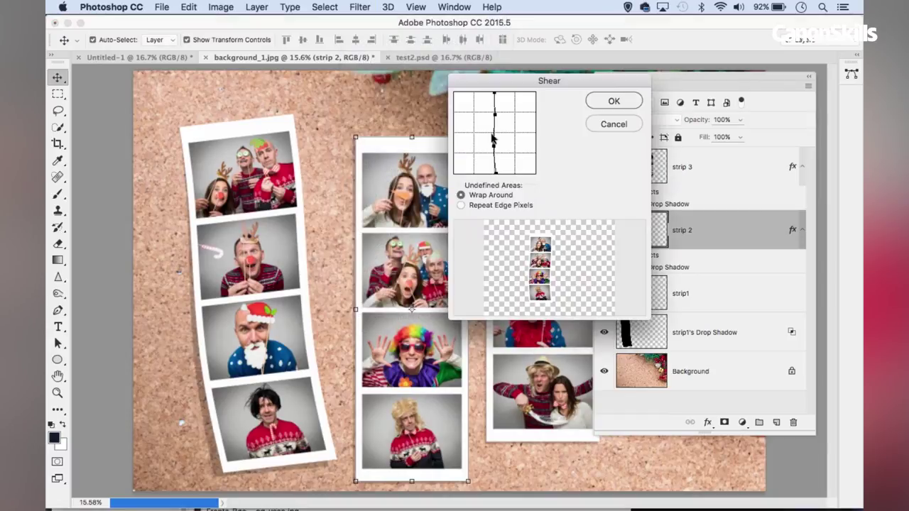
{"action": "left_click_drag", "start_coordinate": [494, 150], "coordinate": [495, 177]}
{"action": "left_click", "coordinate": [612, 101]}
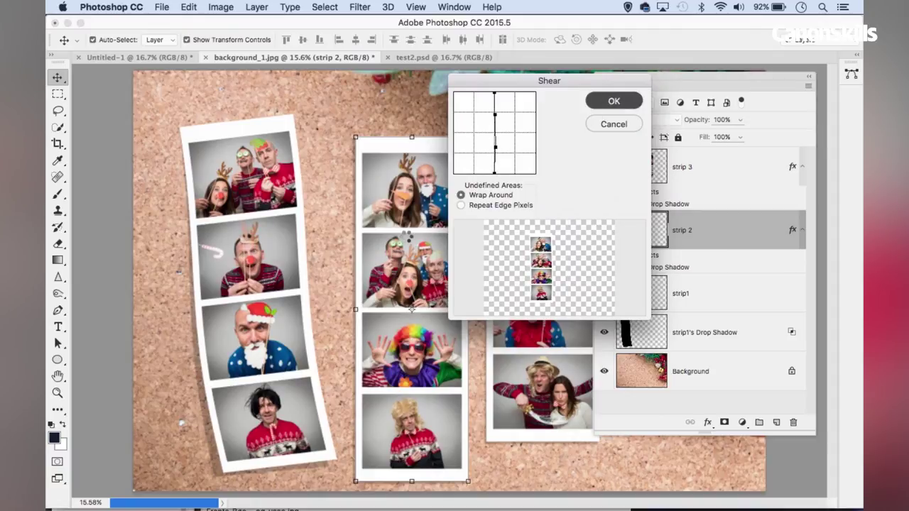
- Apply the Shear distortion filter to the strip 3 layer
{"action": "left_click", "coordinate": [694, 164]}
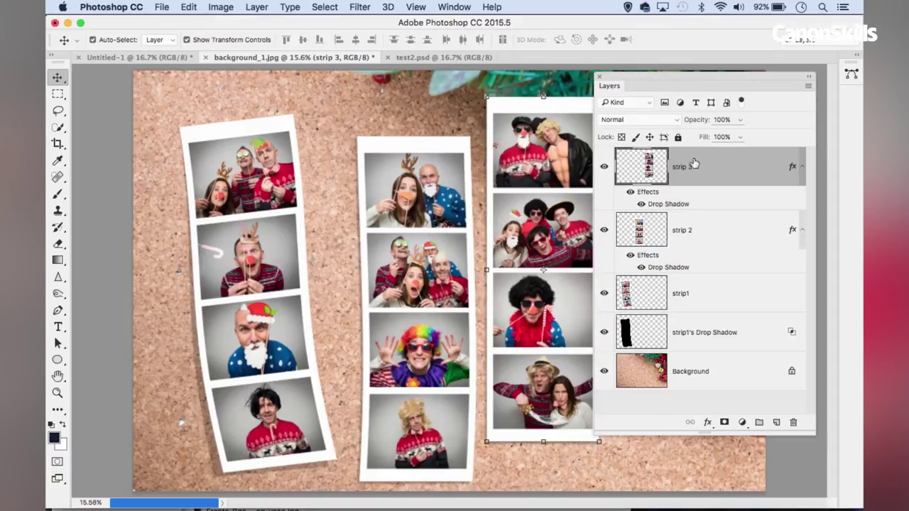
{"action": "left_click", "coordinate": [359, 6]}
{"action": "mouse_move", "coordinate": [437, 185]}
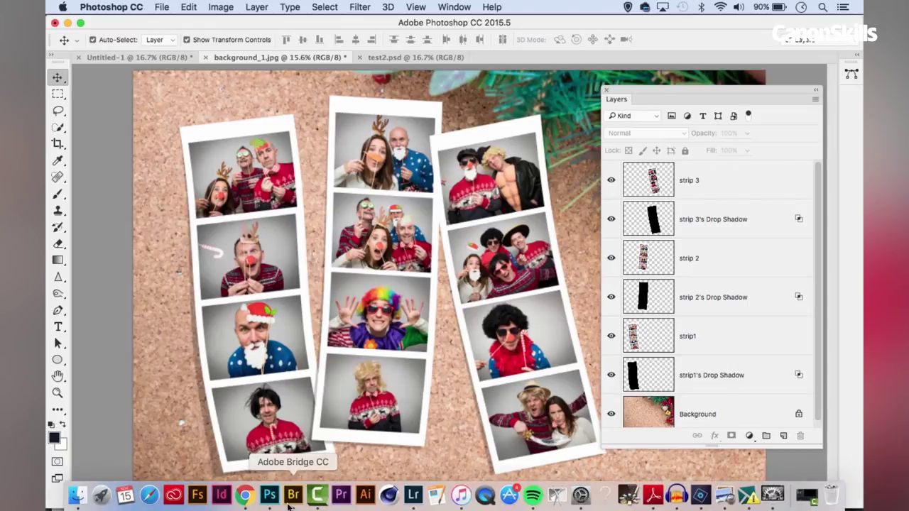
- Switch to Adobe Bridge and open pins.jpg from the backgrounds folder in Photoshop, focusing on the coloured pins
{"action": "left_click", "coordinate": [291, 502]}
{"action": "scroll", "coordinate": [160, 367], "scroll_direction": "down", "scroll_amount": 3}
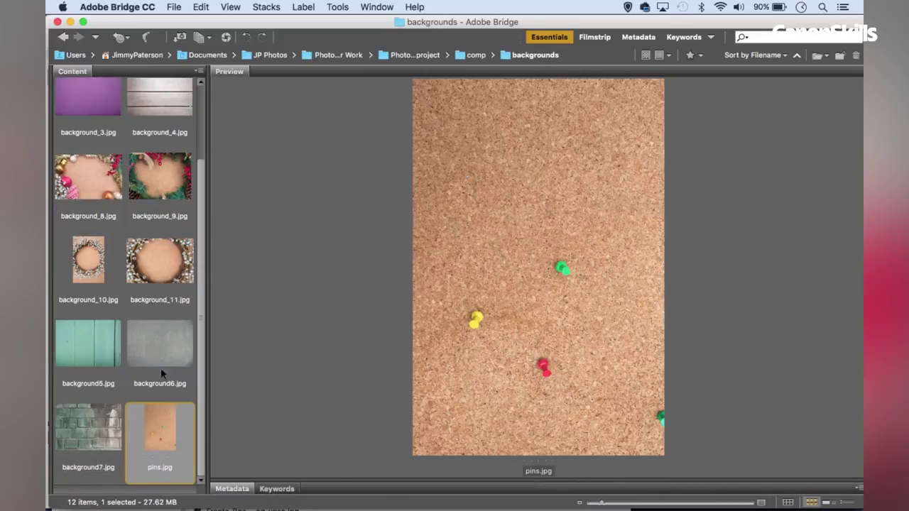
{"action": "key", "text": "super+Tab"}
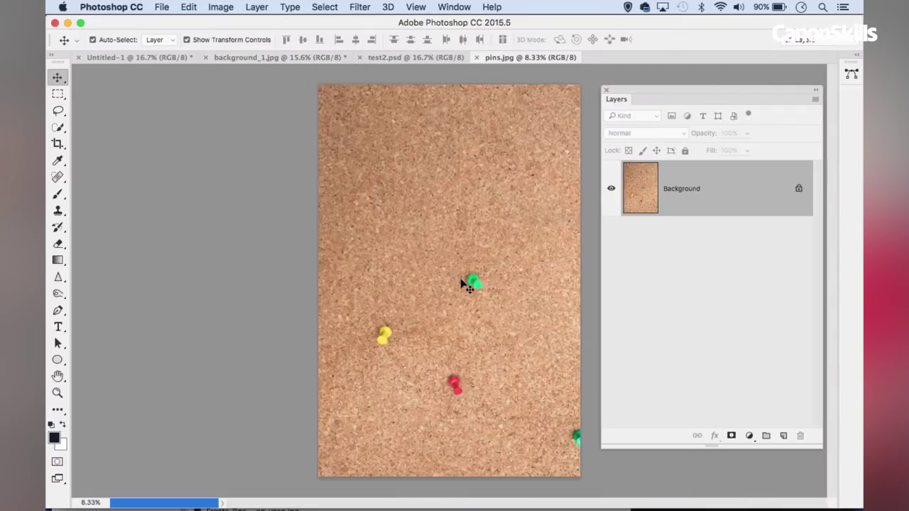
{"action": "left_click_drag", "start_coordinate": [438, 305], "coordinate": [406, 265]}
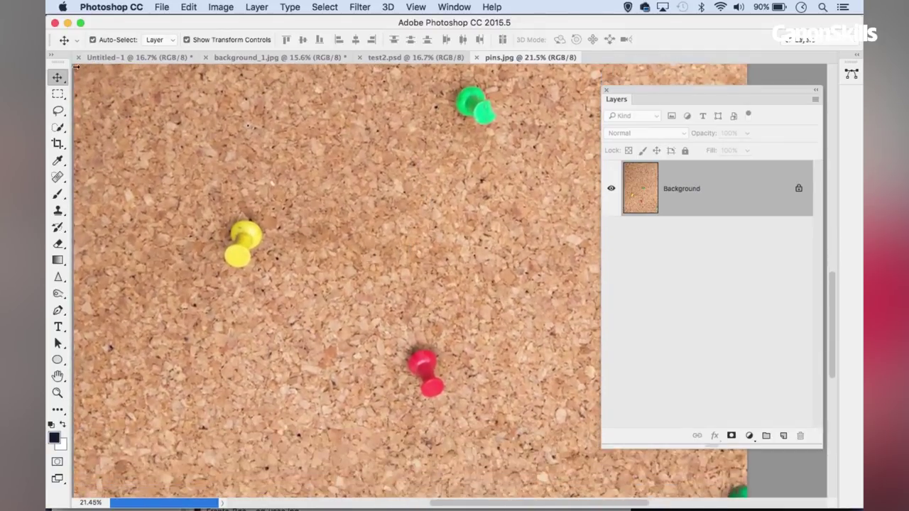
- Select the yellow pin with the Quick Selection tool, using a brush reduced to size 35
{"action": "left_click", "coordinate": [58, 127]}
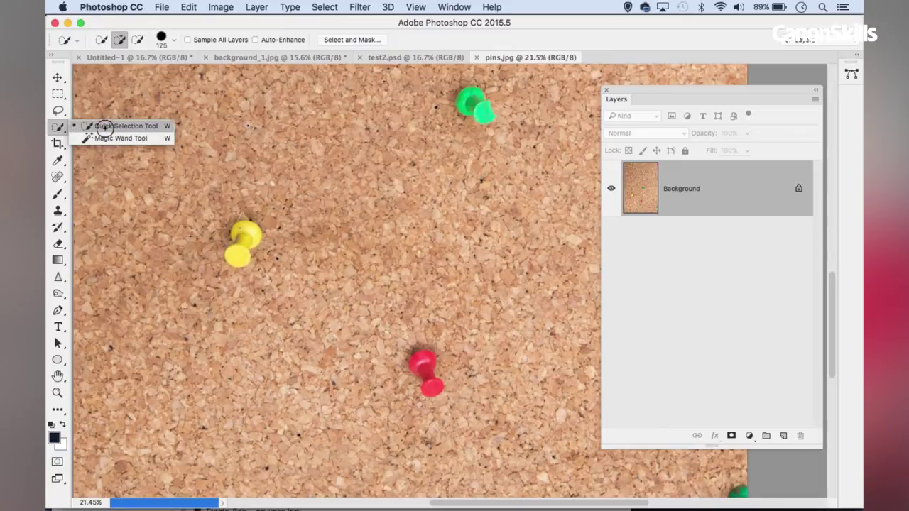
{"action": "left_click", "coordinate": [98, 124]}
{"action": "key", "text": "bracketleft"}
{"action": "key", "text": "bracketleft"}
{"action": "key", "text": "bracketleft"}
{"action": "key", "text": "bracketleft"}
{"action": "left_click_drag", "start_coordinate": [235, 251], "coordinate": [241, 232]}
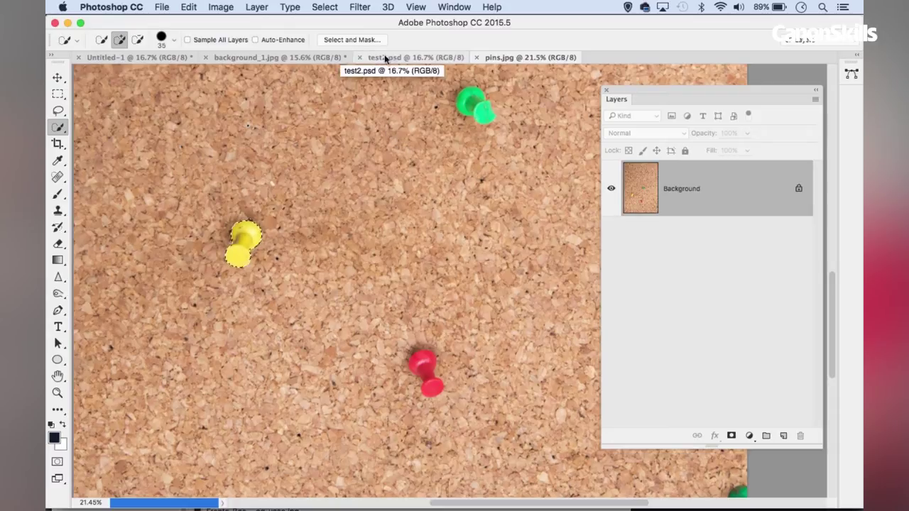
- Copy the selected yellow pin into background_1.jpg and move it over the middle photo strip
{"action": "left_click", "coordinate": [287, 60]}
{"action": "left_click_drag", "start_coordinate": [286, 66], "coordinate": [369, 303]}
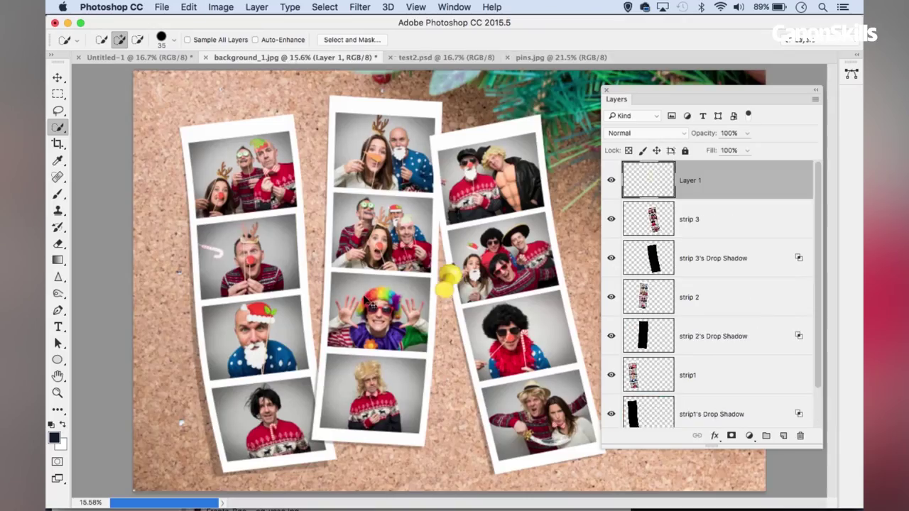
{"action": "left_click", "coordinate": [57, 78]}
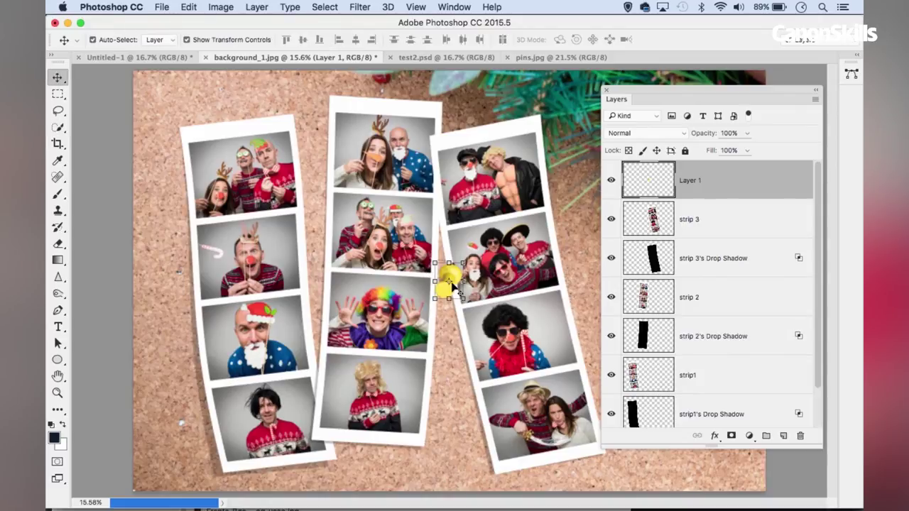
{"action": "scroll", "coordinate": [454, 286], "scroll_direction": "up", "scroll_amount": 2}
{"action": "left_click_drag", "start_coordinate": [449, 280], "coordinate": [380, 149]}
- Shrink the yellow pin and place it at the upper-left corner of the middle photo strip
{"action": "scroll", "coordinate": [383, 153], "scroll_direction": "up", "scroll_amount": 3}
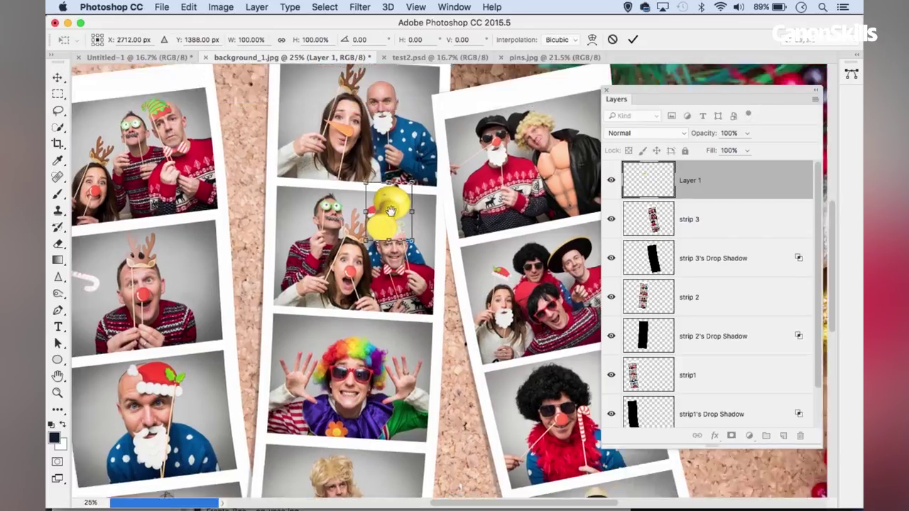
{"action": "scroll", "coordinate": [390, 211], "scroll_direction": "up", "scroll_amount": 2}
{"action": "left_click_drag", "start_coordinate": [394, 236], "coordinate": [310, 111]}
{"action": "left_click_drag", "start_coordinate": [275, 142], "coordinate": [303, 83]}
{"action": "key", "text": "Return"}
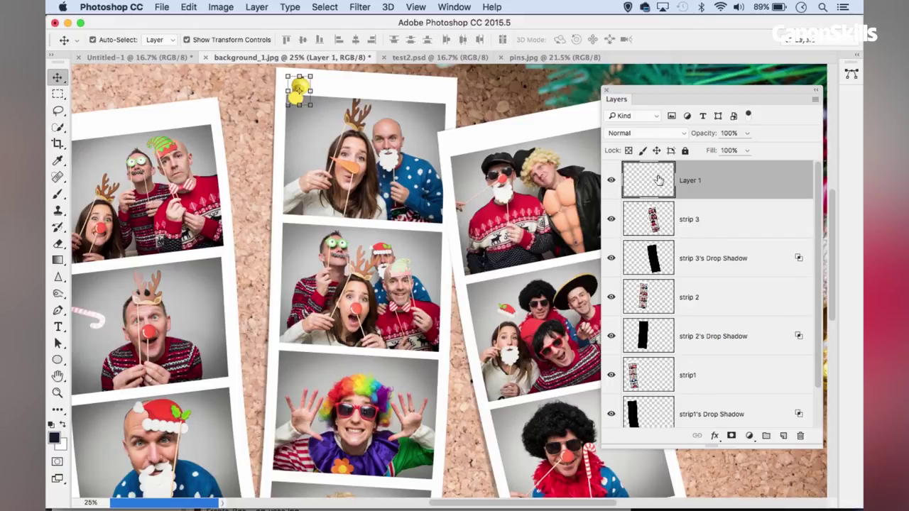
- Add a new layer above strip 3 named "pin shadow" and rename the yellow pin's layer "pin"
{"action": "left_click", "coordinate": [718, 220]}
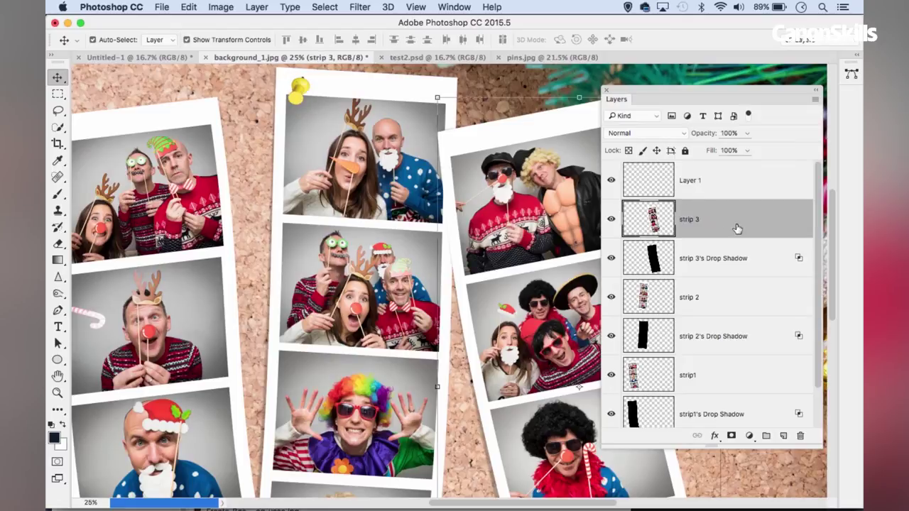
{"action": "left_click", "coordinate": [783, 436]}
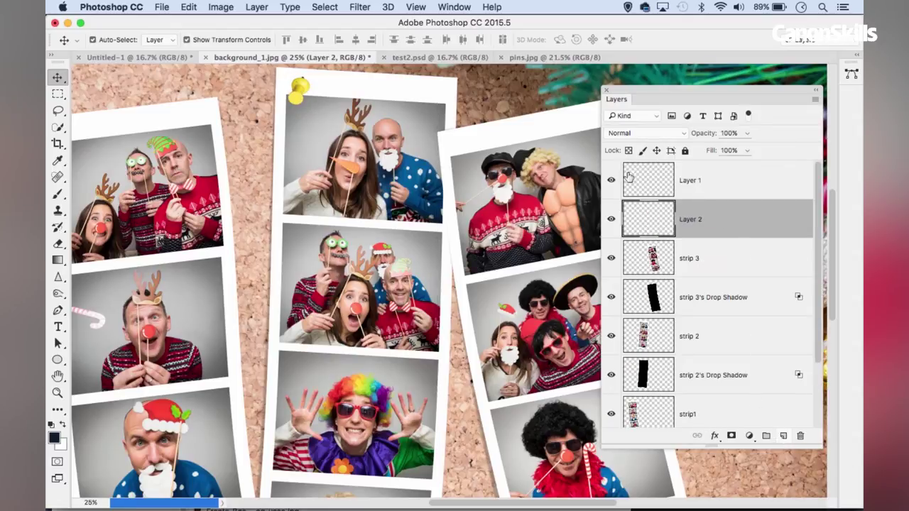
{"action": "double_click", "coordinate": [683, 181]}
{"action": "type", "text": "o"}
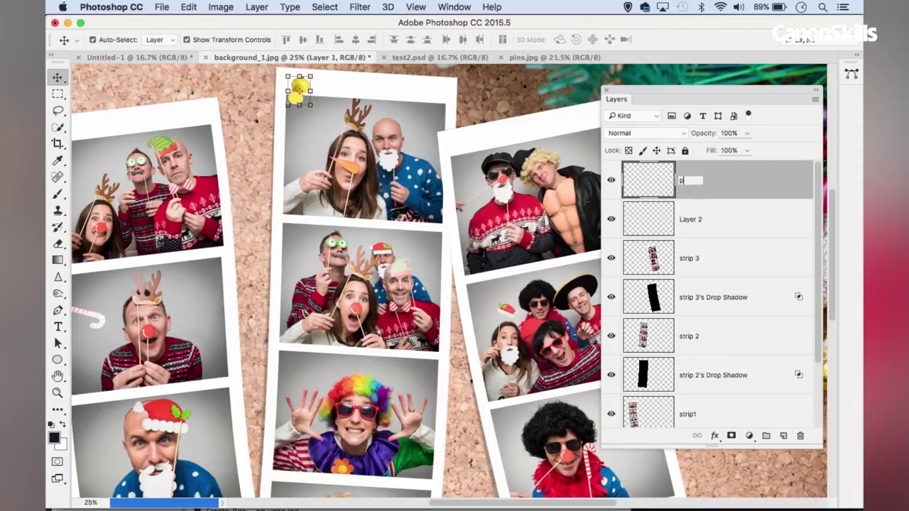
{"action": "type", "text": "in"}
{"action": "double_click", "coordinate": [690, 220]}
{"action": "type", "text": "pin sh"}
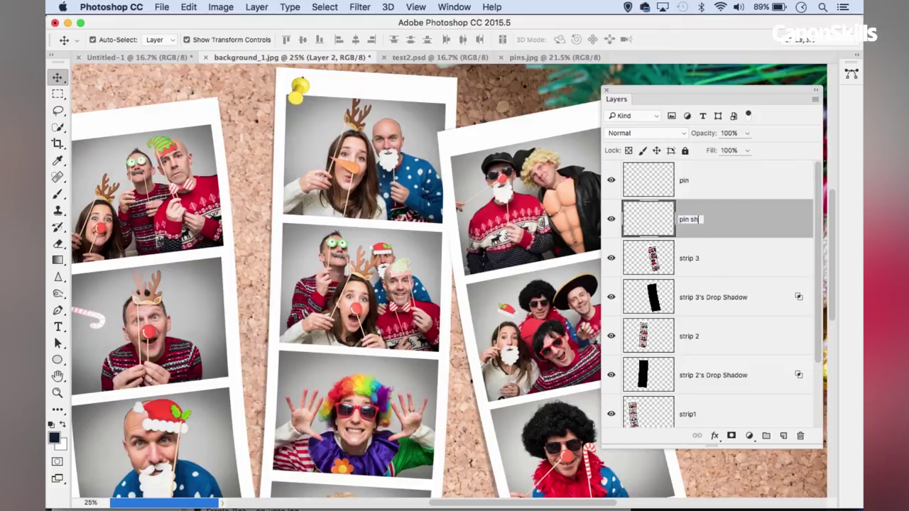
{"action": "type", "text": "adow"}
{"action": "key", "text": "Return"}
- Paint a soft dark shadow beside the yellow pin on the pin shadow layer, using the Brush at 22% opacity and size 125
{"action": "left_click", "coordinate": [57, 193]}
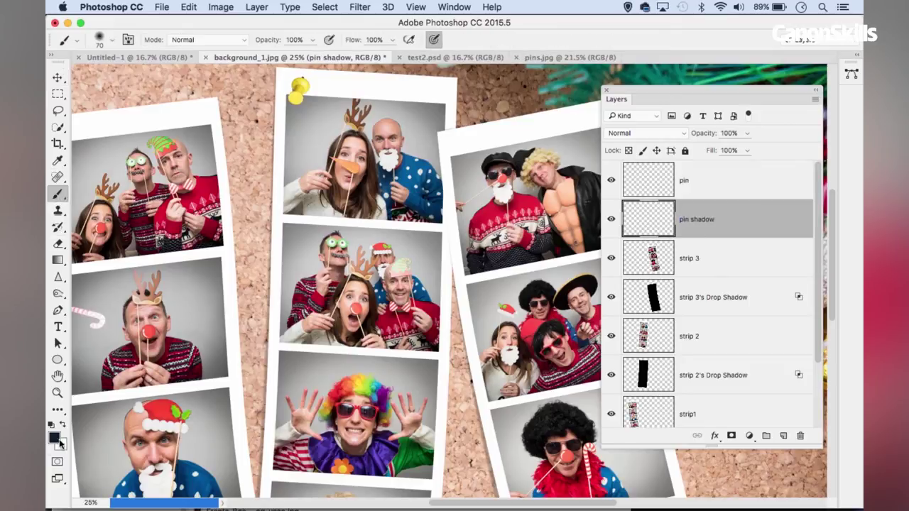
{"action": "left_click_drag", "start_coordinate": [270, 41], "coordinate": [217, 45]}
{"action": "key", "text": "bracketright"}
{"action": "key", "text": "bracketright"}
{"action": "key", "text": "bracketright"}
{"action": "key", "text": "bracketright"}
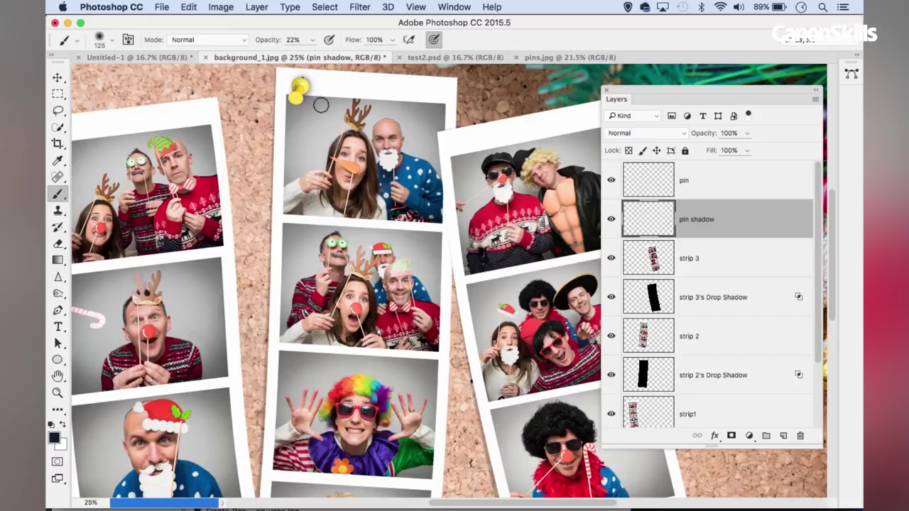
- Compare the pin with and without its painted shadow by toggling the pin shadow layer's visibility
{"action": "left_click", "coordinate": [611, 219]}
{"action": "left_click", "coordinate": [611, 219]}
{"action": "left_click", "coordinate": [611, 220]}
{"action": "left_click", "coordinate": [611, 219]}
{"action": "left_click", "coordinate": [612, 219]}
{"action": "left_click", "coordinate": [611, 220]}
{"action": "scroll", "coordinate": [469, 214], "scroll_direction": "down", "scroll_amount": 3}
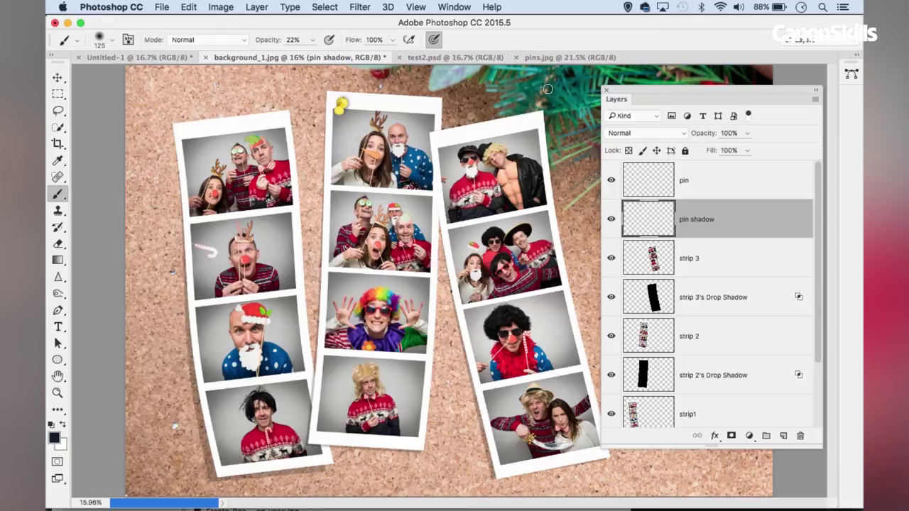
{"action": "left_click_drag", "start_coordinate": [624, 104], "coordinate": [696, 202]}
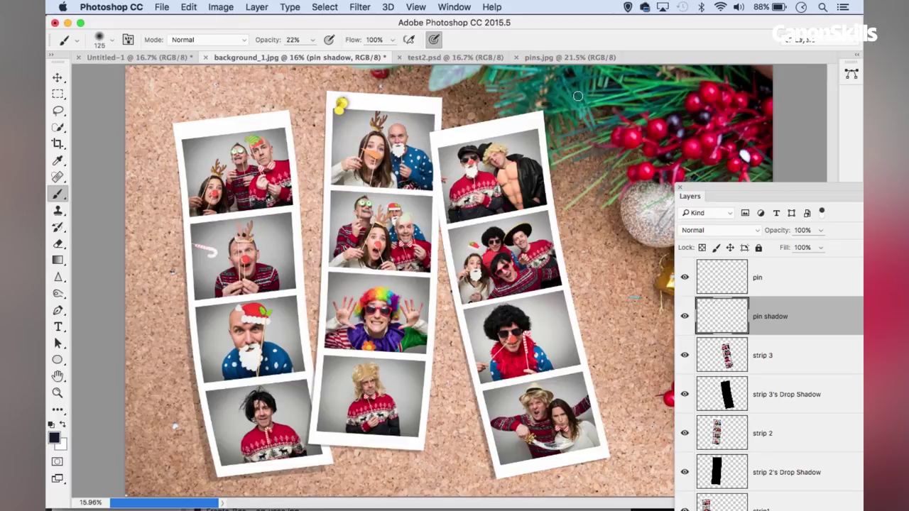
{"action": "left_click_drag", "start_coordinate": [690, 203], "coordinate": [629, 104]}
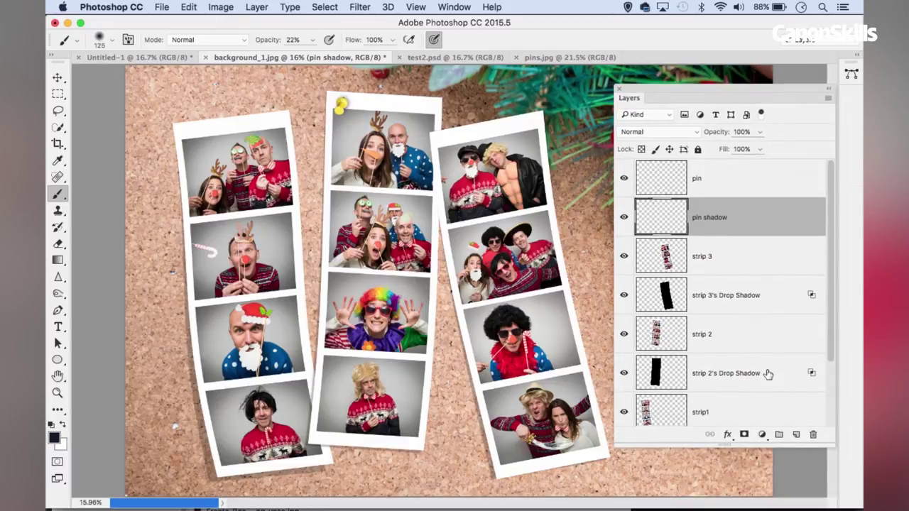
- Duplicate the Background layer and move the copy to the top of the layer stack
{"action": "scroll", "coordinate": [781, 398], "scroll_direction": "down", "scroll_amount": 2}
{"action": "left_click", "coordinate": [727, 417]}
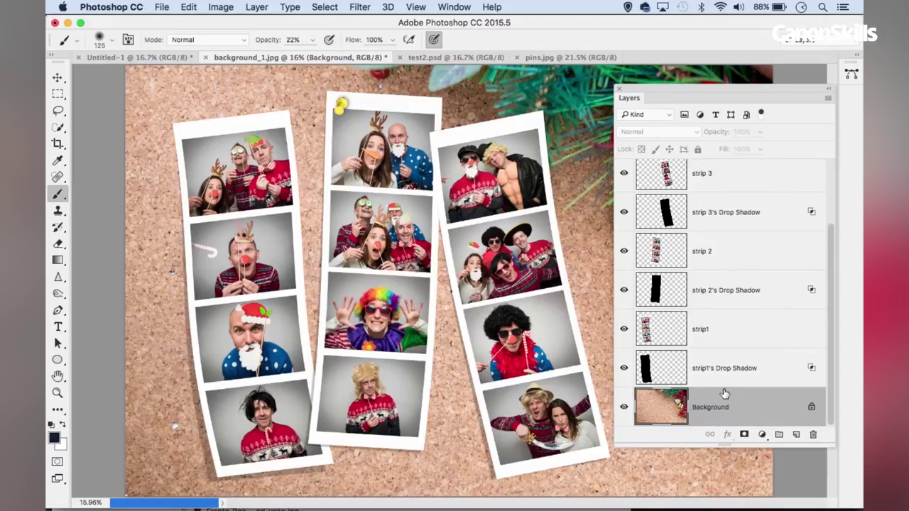
{"action": "key", "text": "super+j"}
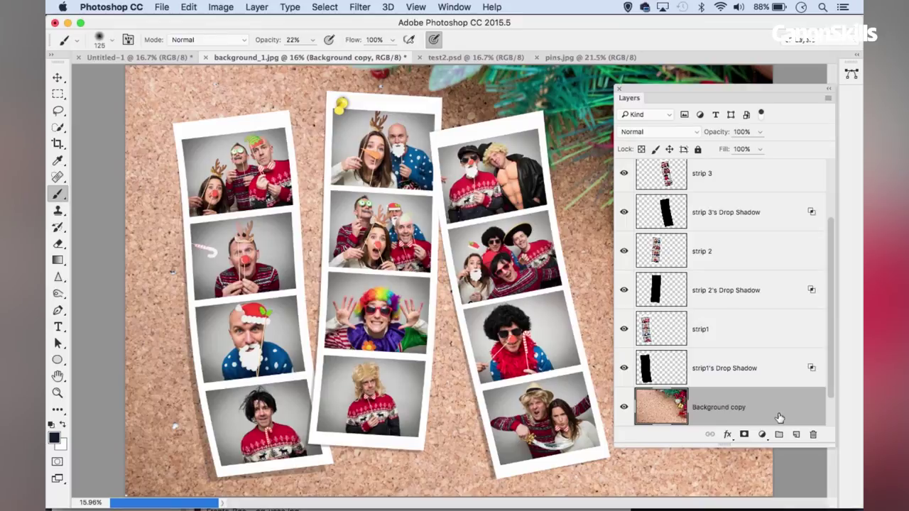
{"action": "left_click_drag", "start_coordinate": [777, 416], "coordinate": [762, 169]}
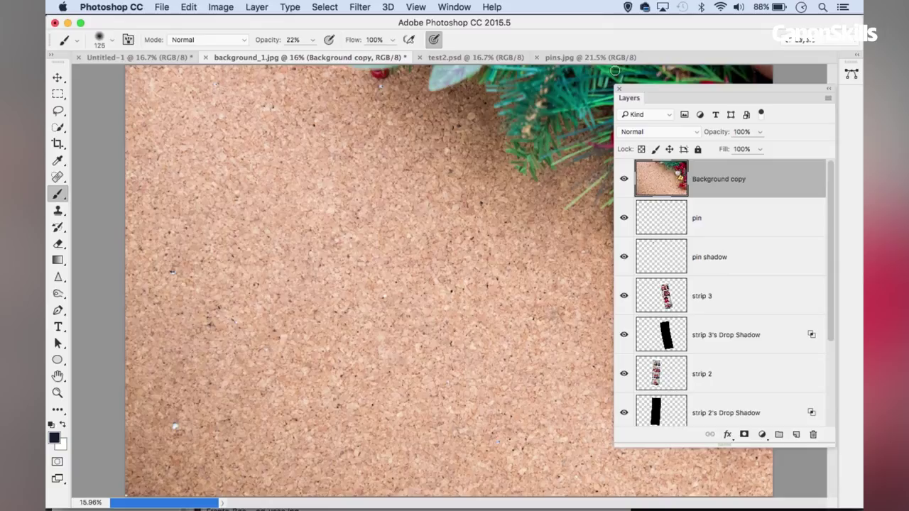
- Select the plain corkboard area of the Background copy layer with the Quick Selection tool and a much larger brush
{"action": "left_click_drag", "start_coordinate": [630, 100], "coordinate": [139, 136]}
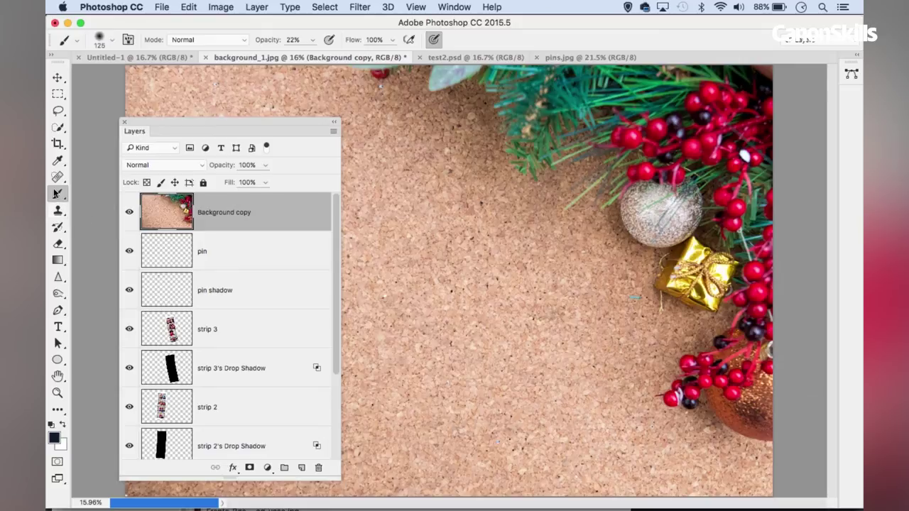
{"action": "left_click", "coordinate": [58, 126]}
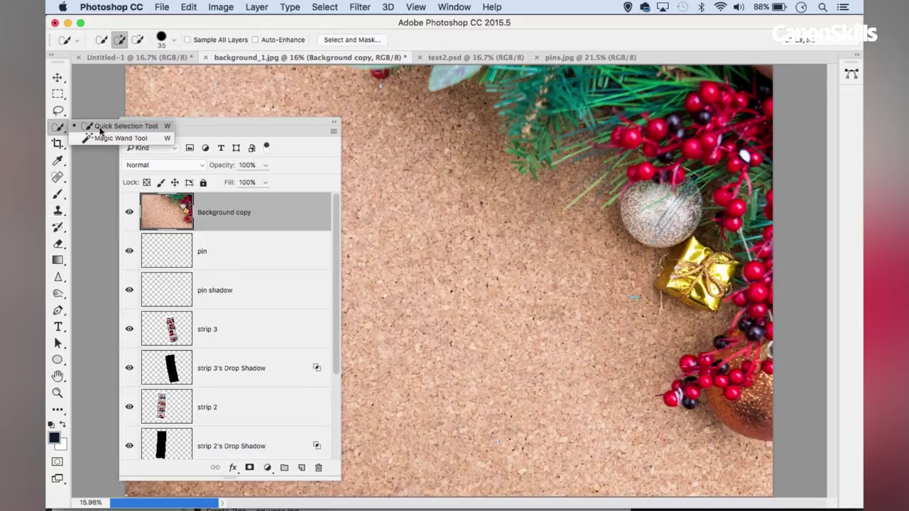
{"action": "left_click", "coordinate": [121, 129]}
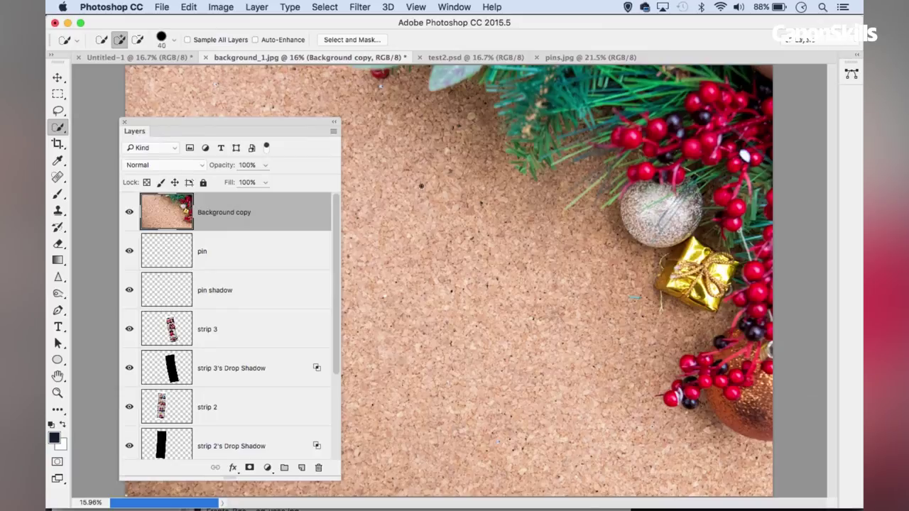
{"action": "key", "text": "bracketright"}
{"action": "key", "text": "bracketright"}
{"action": "key", "text": "bracketright"}
{"action": "key", "text": "bracketright"}
{"action": "key", "text": "bracketright"}
{"action": "key", "text": "bracketright"}
{"action": "key", "text": "bracketright"}
{"action": "key", "text": "bracketright"}
{"action": "key", "text": "bracketright"}
{"action": "key", "text": "bracketright"}
{"action": "key", "text": "bracketright"}
{"action": "mouse_move", "coordinate": [385, 163]}
{"action": "left_mouse_down"}
{"action": "mouse_move", "coordinate": [438, 308]}
{"action": "mouse_move", "coordinate": [540, 416]}
{"action": "mouse_move", "coordinate": [548, 274]}
{"action": "mouse_move", "coordinate": [508, 219]}
{"action": "mouse_move", "coordinate": [537, 201]}
{"action": "mouse_move", "coordinate": [458, 158]}
{"action": "mouse_move", "coordinate": [443, 130]}
{"action": "mouse_move", "coordinate": [315, 89]}
{"action": "mouse_move", "coordinate": [147, 100]}
{"action": "mouse_move", "coordinate": [258, 463]}
{"action": "mouse_move", "coordinate": [399, 454]}
{"action": "mouse_move", "coordinate": [722, 472]}
{"action": "mouse_move", "coordinate": [737, 357]}
{"action": "mouse_move", "coordinate": [661, 325]}
{"action": "left_mouse_up"}
- Subtract the fir branches and other decorations from the corkboard selection with a size 250 brush, refining their edges at size 100
{"action": "key", "text": "bracketleft"}
{"action": "key", "text": "bracketleft"}
{"action": "key", "text": "bracketleft"}
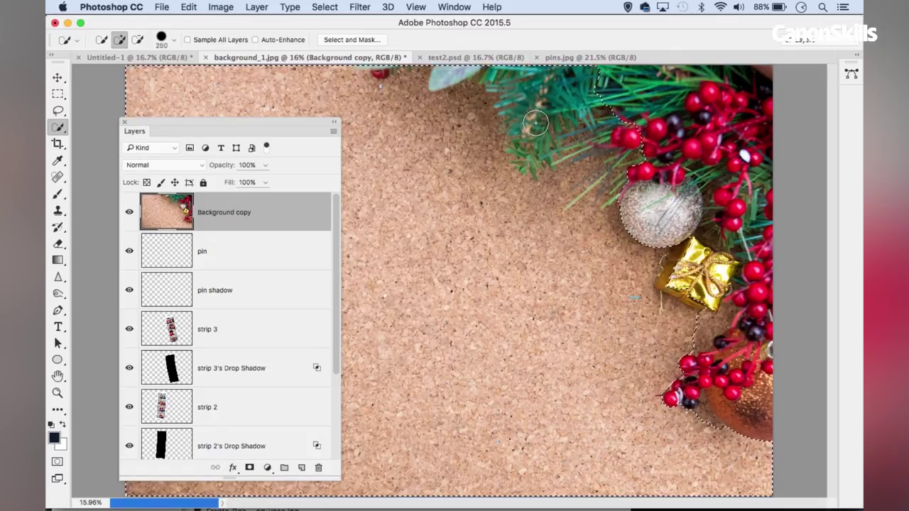
{"action": "mouse_move", "coordinate": [548, 83]}
{"action": "left_mouse_down"}
{"action": "mouse_move", "coordinate": [516, 79]}
{"action": "mouse_move", "coordinate": [535, 95]}
{"action": "mouse_move", "coordinate": [533, 151]}
{"action": "mouse_move", "coordinate": [610, 122]}
{"action": "mouse_move", "coordinate": [625, 126]}
{"action": "mouse_move", "coordinate": [640, 161]}
{"action": "left_mouse_up"}
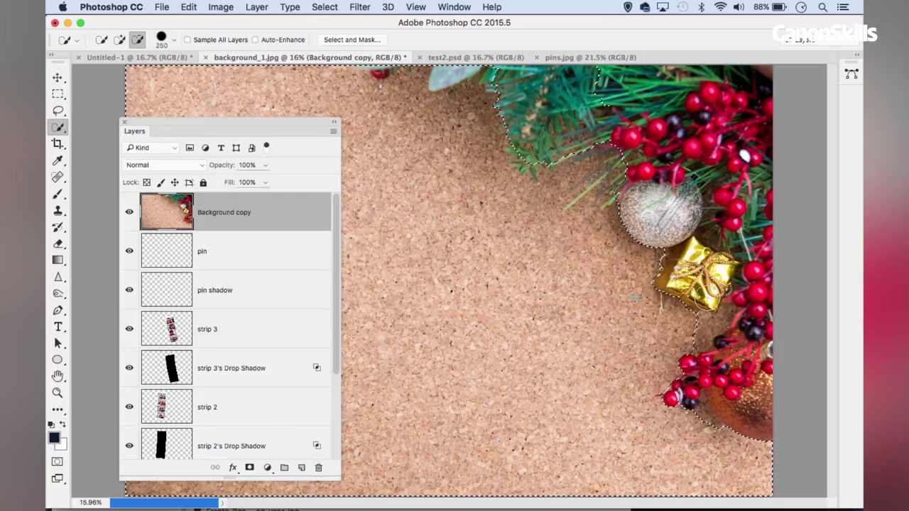
{"action": "key", "text": "bracketleft"}
{"action": "key", "text": "bracketleft"}
{"action": "key", "text": "bracketleft"}
{"action": "key", "text": "bracketleft"}
{"action": "key", "text": "bracketleft"}
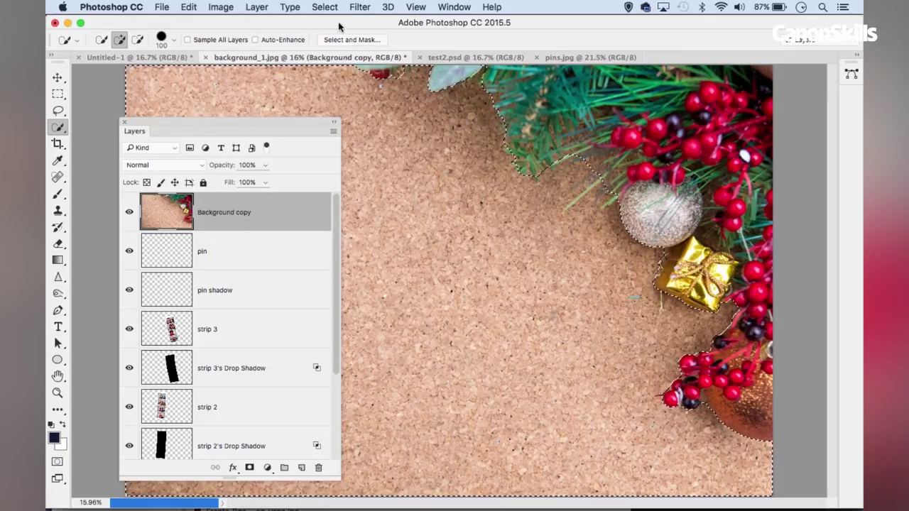
- Refine the corkboard selection in Select and Mask with Smart Radius on, a 10 px radius and a size 250 brush along the fir branches
{"action": "left_click", "coordinate": [353, 41]}
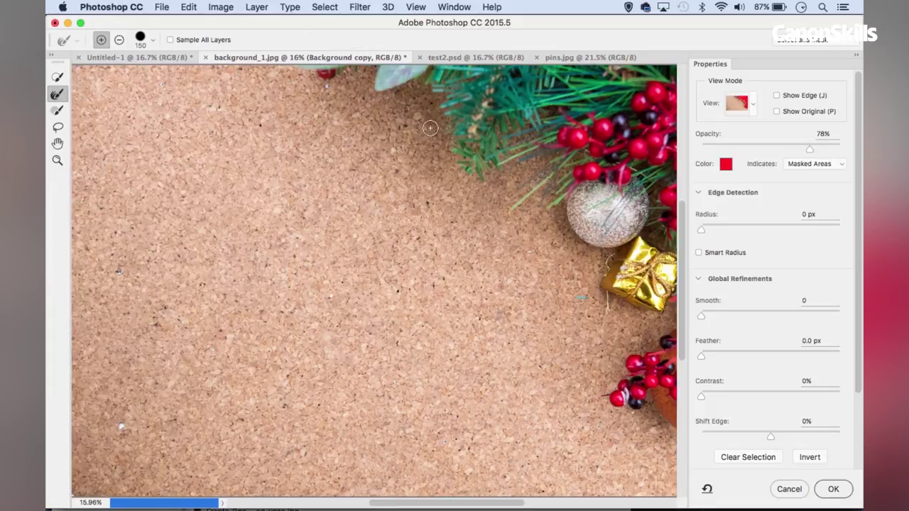
{"action": "left_click", "coordinate": [698, 253]}
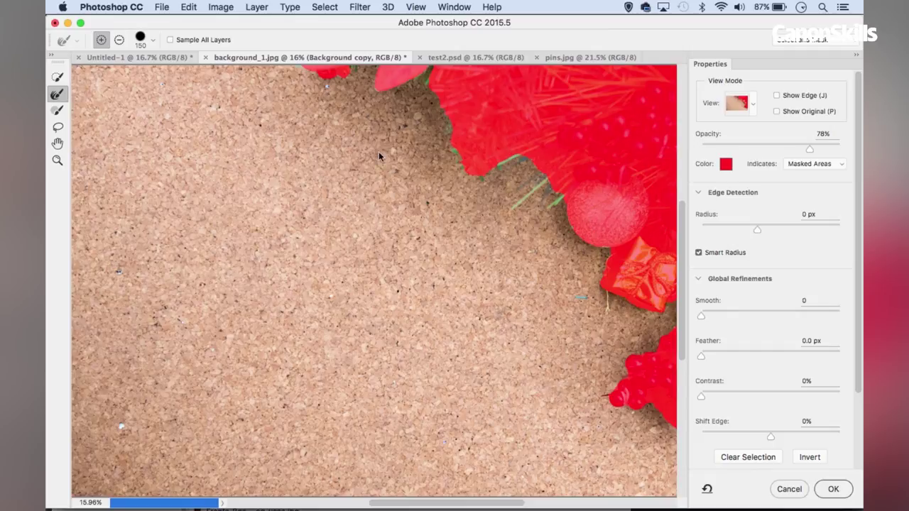
{"action": "key", "text": "bracketright"}
{"action": "key", "text": "bracketright"}
{"action": "key", "text": "bracketright"}
{"action": "mouse_move", "coordinate": [449, 125]}
{"action": "left_mouse_down"}
{"action": "mouse_move", "coordinate": [475, 165]}
{"action": "mouse_move", "coordinate": [514, 155]}
{"action": "mouse_move", "coordinate": [563, 164]}
{"action": "mouse_move", "coordinate": [563, 203]}
{"action": "mouse_move", "coordinate": [568, 173]}
{"action": "mouse_move", "coordinate": [535, 144]}
{"action": "mouse_move", "coordinate": [491, 156]}
{"action": "left_mouse_up"}
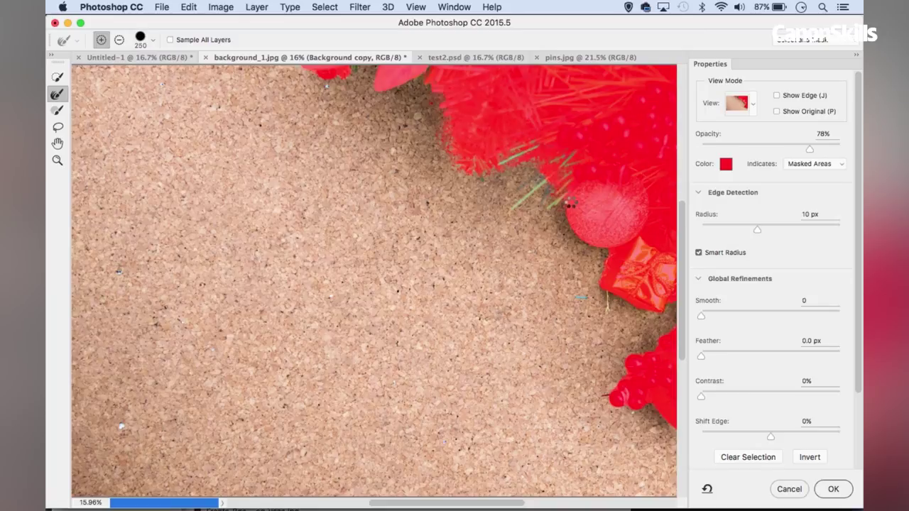
- Refine the selection edges around the golden gift box with a smaller edge brush, finishing its lower edge at size 150
{"action": "key", "text": "bracketleft"}
{"action": "key", "text": "bracketleft"}
{"action": "key", "text": "bracketleft"}
{"action": "key", "text": "bracketleft"}
{"action": "key", "text": "bracketleft"}
{"action": "left_click_drag", "start_coordinate": [615, 253], "coordinate": [612, 263]}
{"action": "key", "text": "bracketright"}
{"action": "key", "text": "bracketright"}
{"action": "left_click_drag", "start_coordinate": [598, 283], "coordinate": [643, 319]}
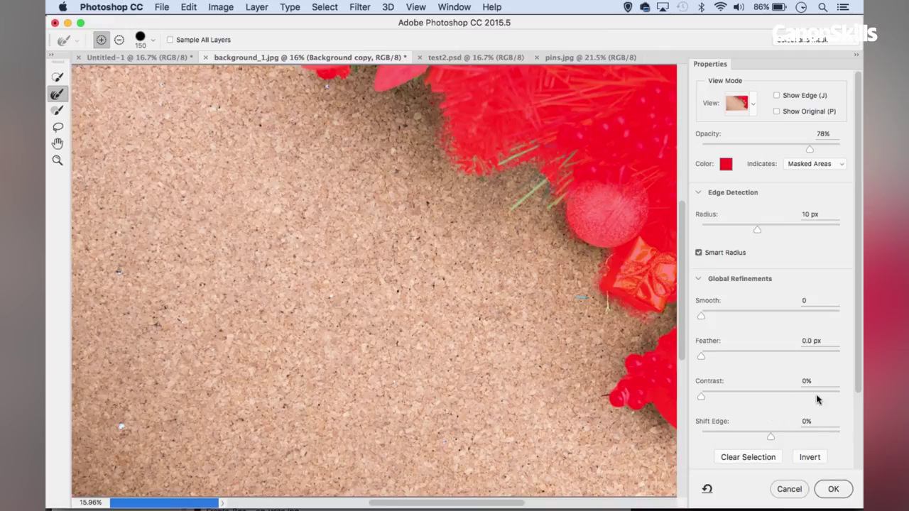
- Output the refined selection as a layer mask on Background copy and invert the mask so the decorations overlap the photo strips
{"action": "scroll", "coordinate": [827, 371], "scroll_direction": "down", "scroll_amount": 4}
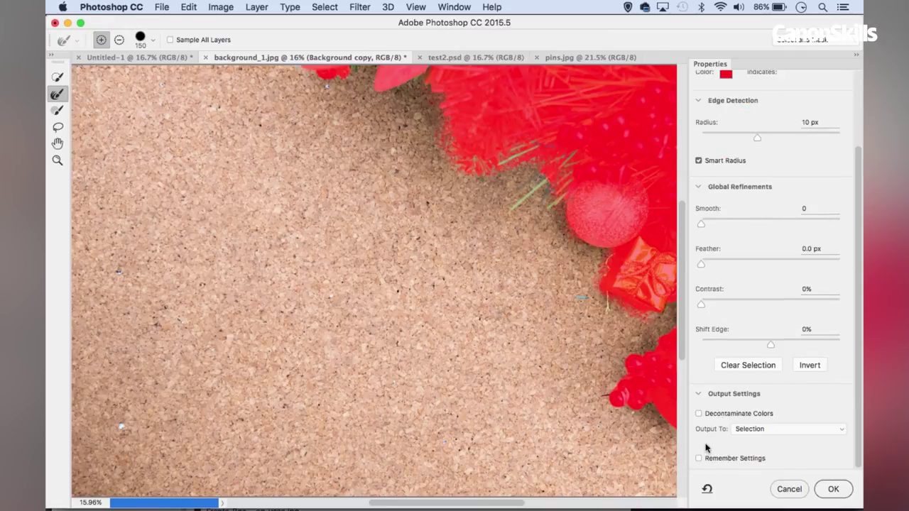
{"action": "left_click", "coordinate": [785, 434]}
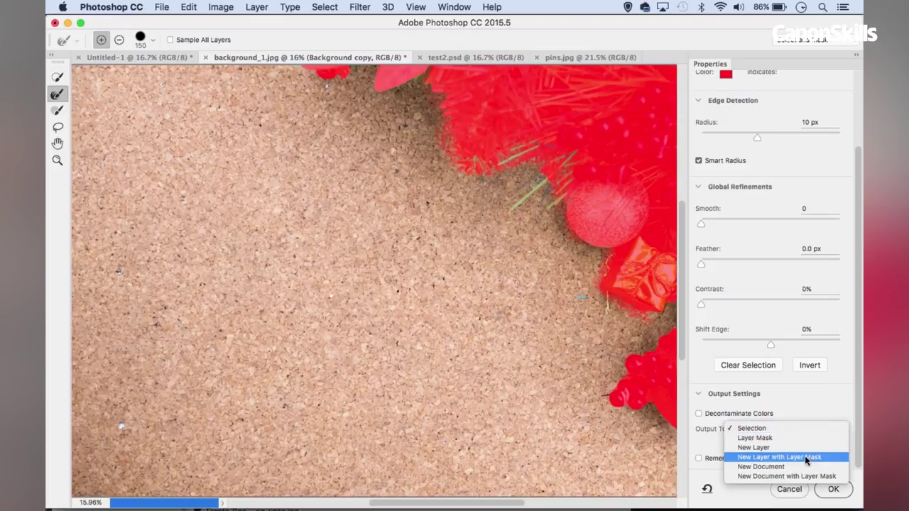
{"action": "left_click", "coordinate": [771, 438]}
{"action": "left_click", "coordinate": [824, 496]}
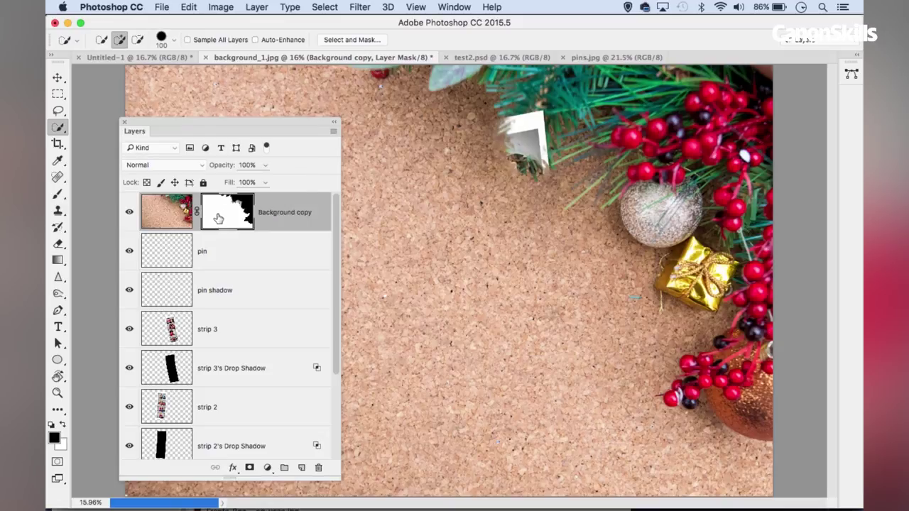
{"action": "key", "text": "super+i"}
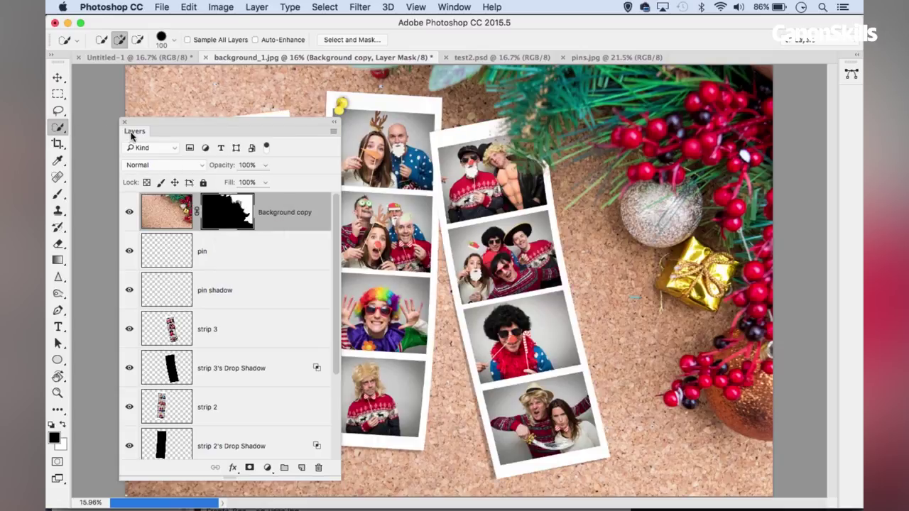
{"action": "left_click_drag", "start_coordinate": [132, 128], "coordinate": [90, 116]}
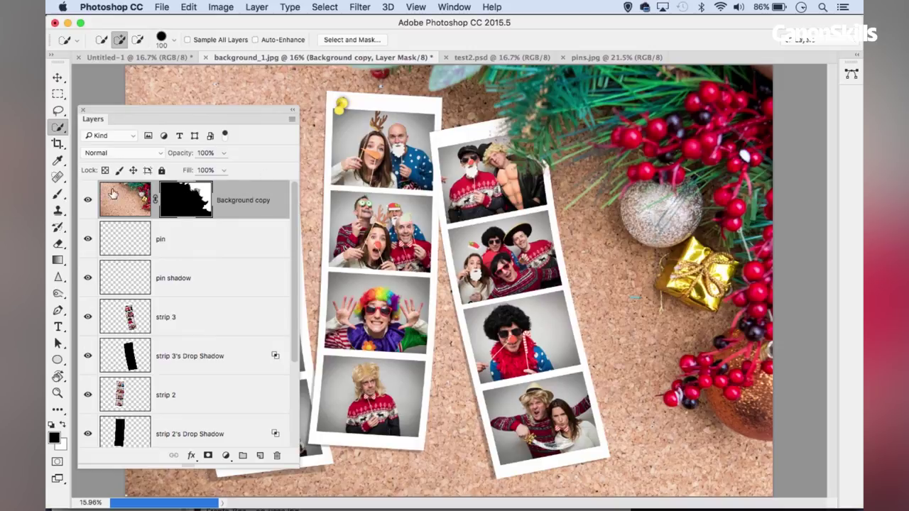
- Paint black at 59% brush opacity on the Background copy mask to clear corkboard remnants around the fir tips over strip 3, and hide the layer list
{"action": "left_click", "coordinate": [56, 197]}
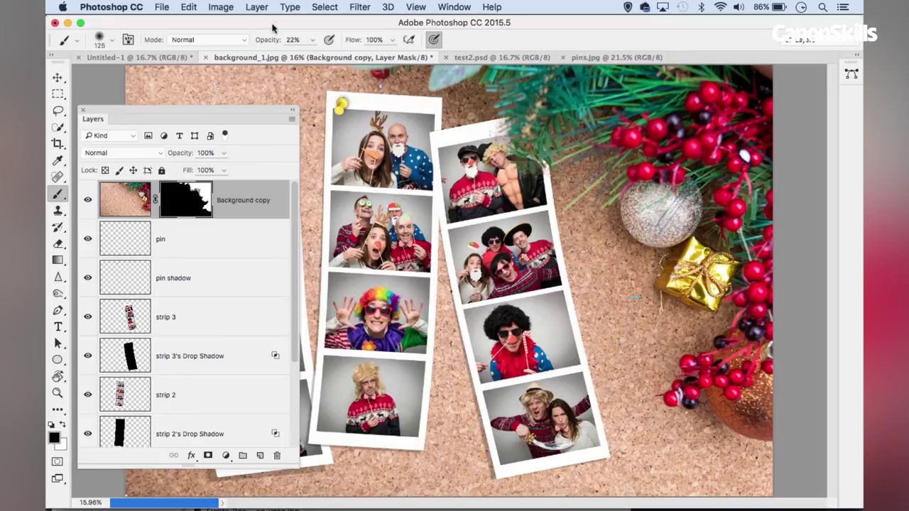
{"action": "left_click_drag", "start_coordinate": [266, 40], "coordinate": [287, 41]}
{"action": "type", "text": "59"}
{"action": "key", "text": "Return"}
{"action": "scroll", "coordinate": [497, 121], "scroll_direction": "up", "scroll_amount": 3}
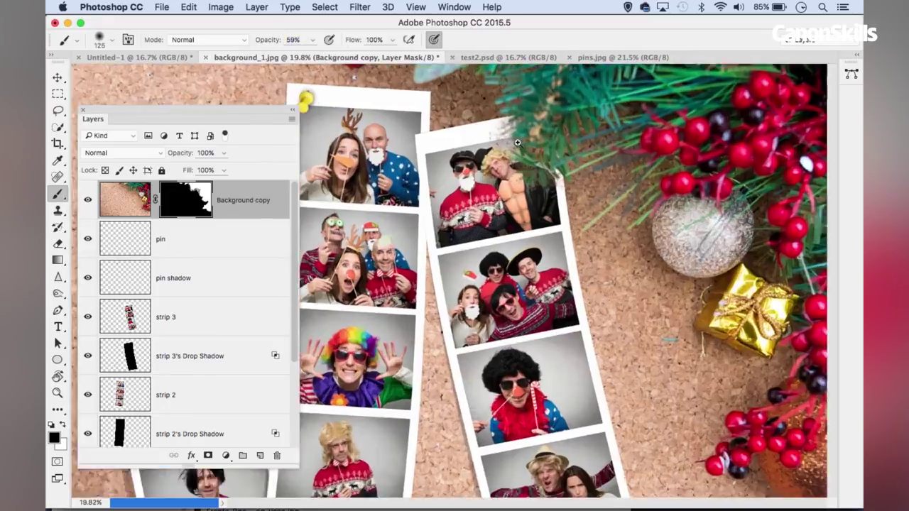
{"action": "mouse_move", "coordinate": [502, 118]}
{"action": "left_mouse_down"}
{"action": "mouse_move", "coordinate": [487, 155]}
{"action": "mouse_move", "coordinate": [516, 157]}
{"action": "mouse_move", "coordinate": [484, 154]}
{"action": "mouse_move", "coordinate": [500, 119]}
{"action": "left_mouse_up"}
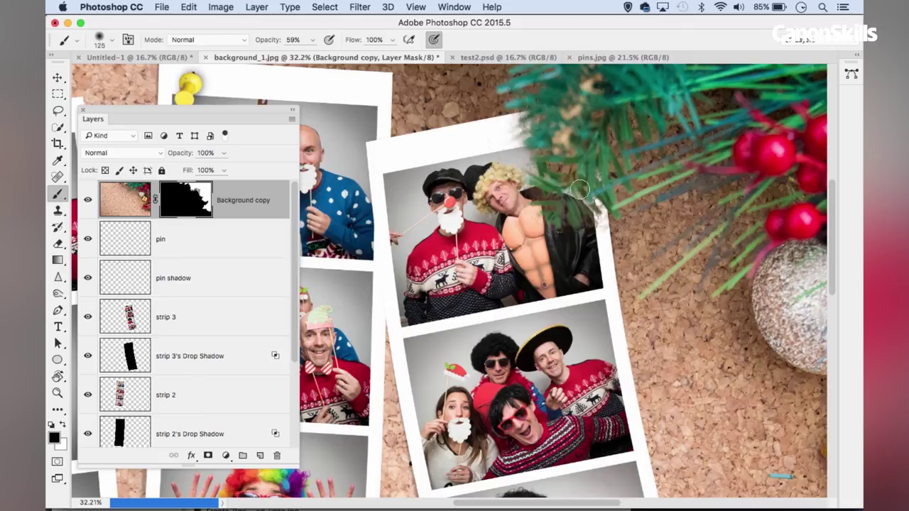
{"action": "key", "text": "super+0"}
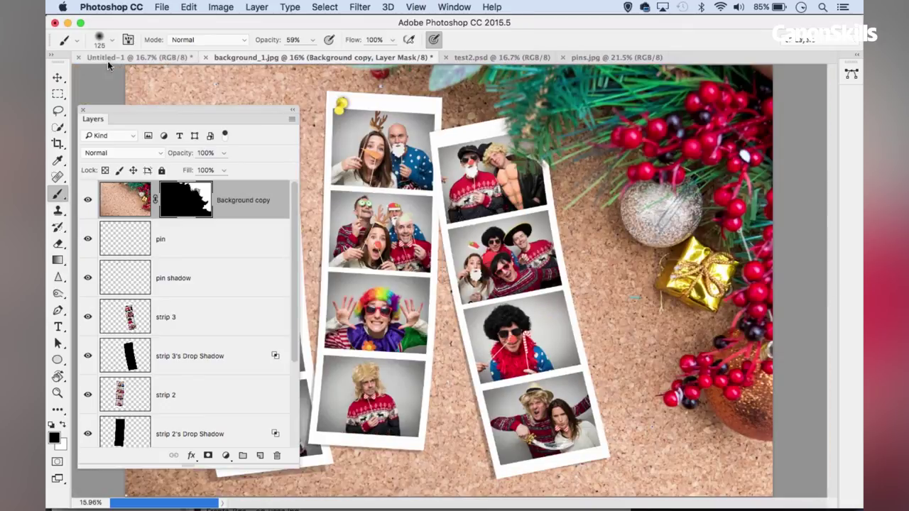
{"action": "left_click", "coordinate": [82, 112]}
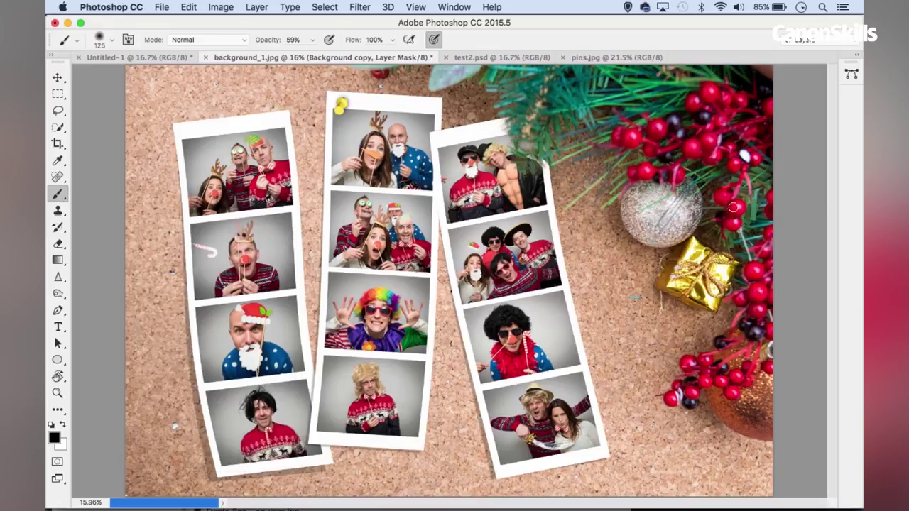